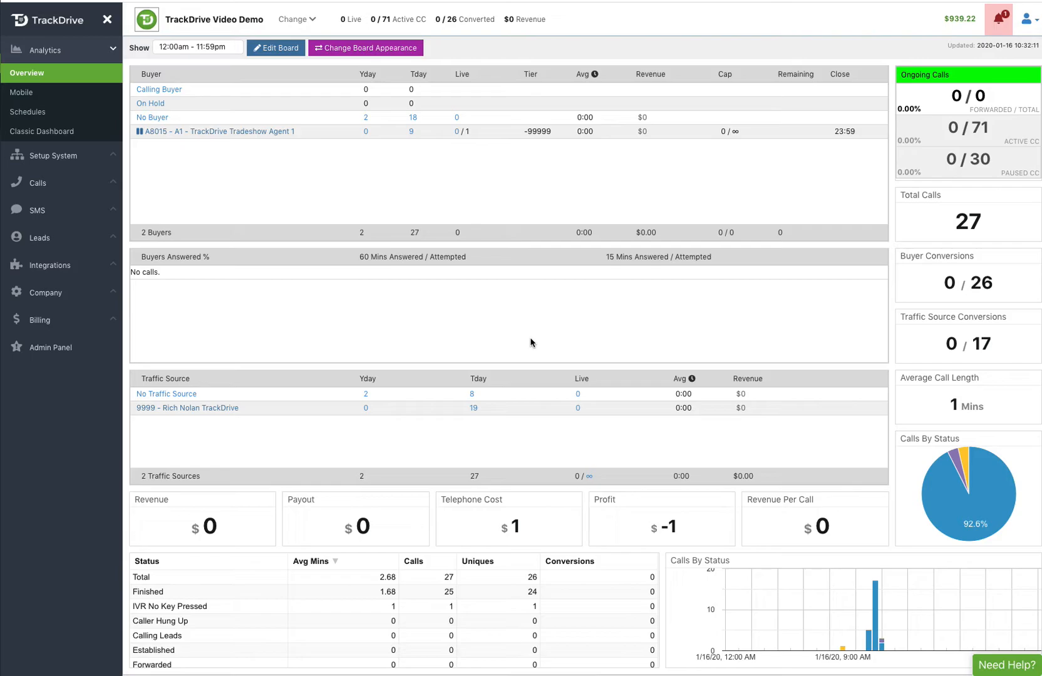
Step: Toggle Instant Agent off and back on for Test Schedule 001, then open Softphones & Agents
click(58, 160)
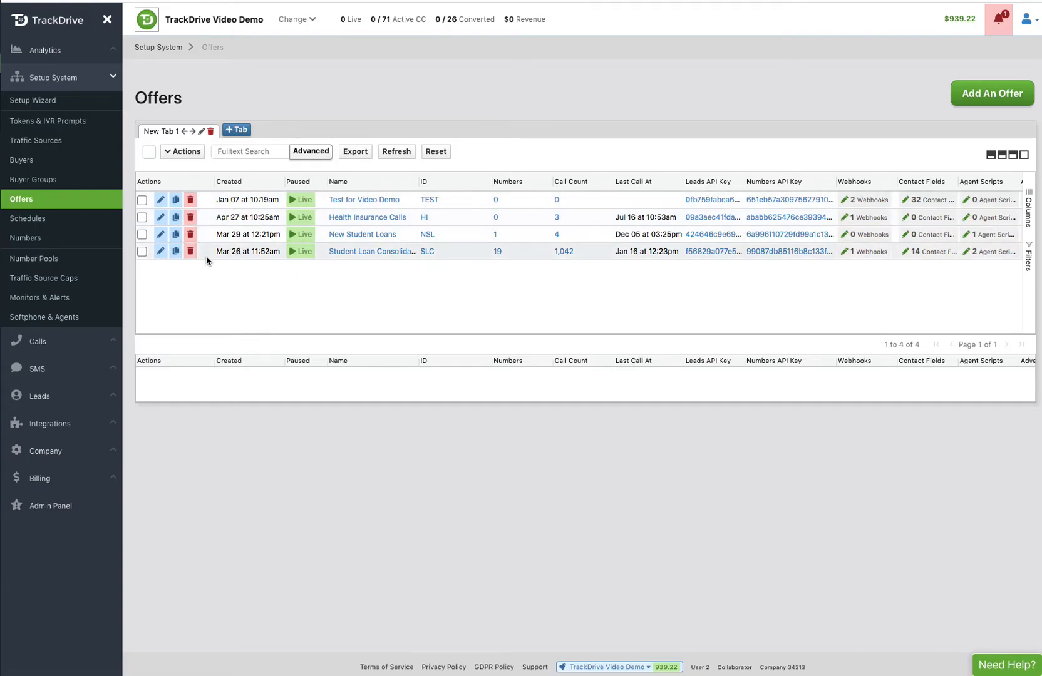
click(35, 220)
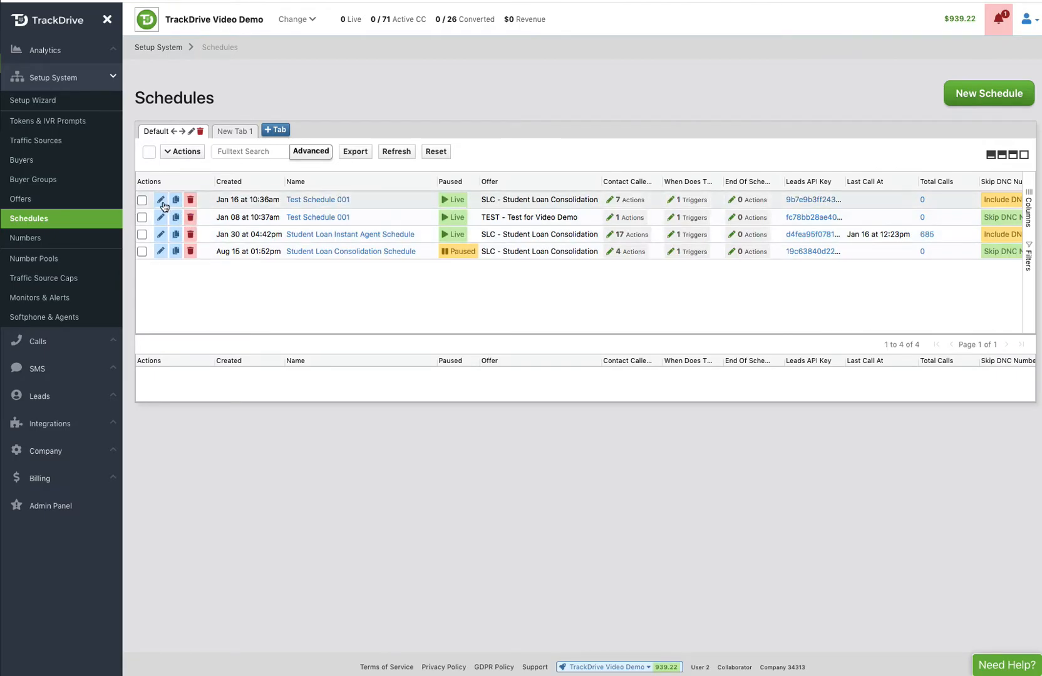
click(161, 200)
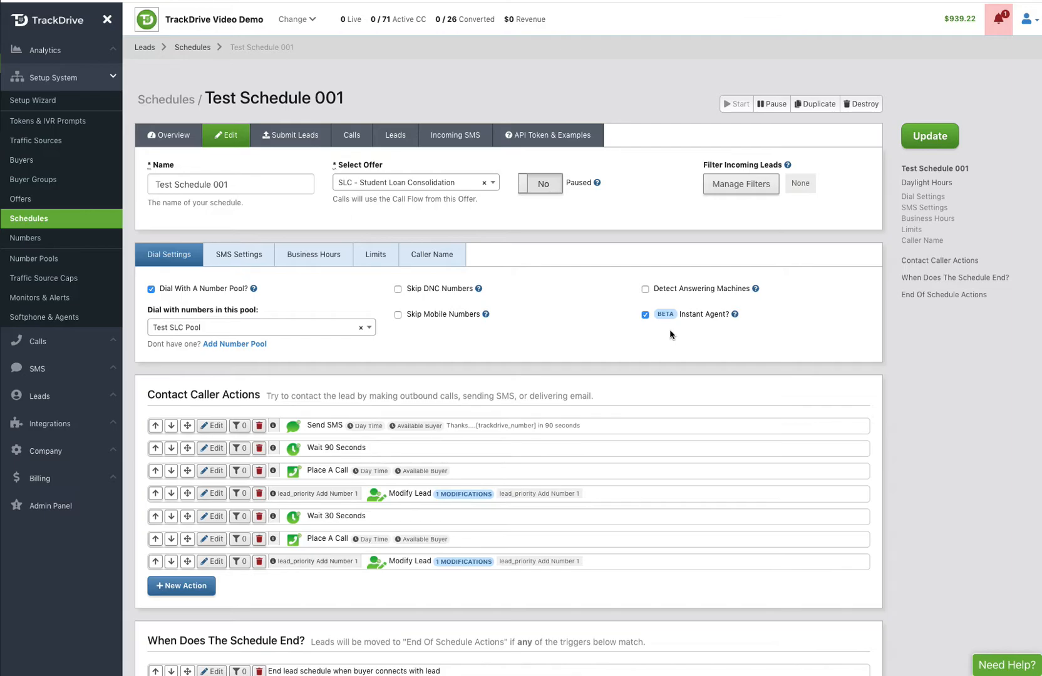
click(645, 315)
click(645, 316)
click(19, 200)
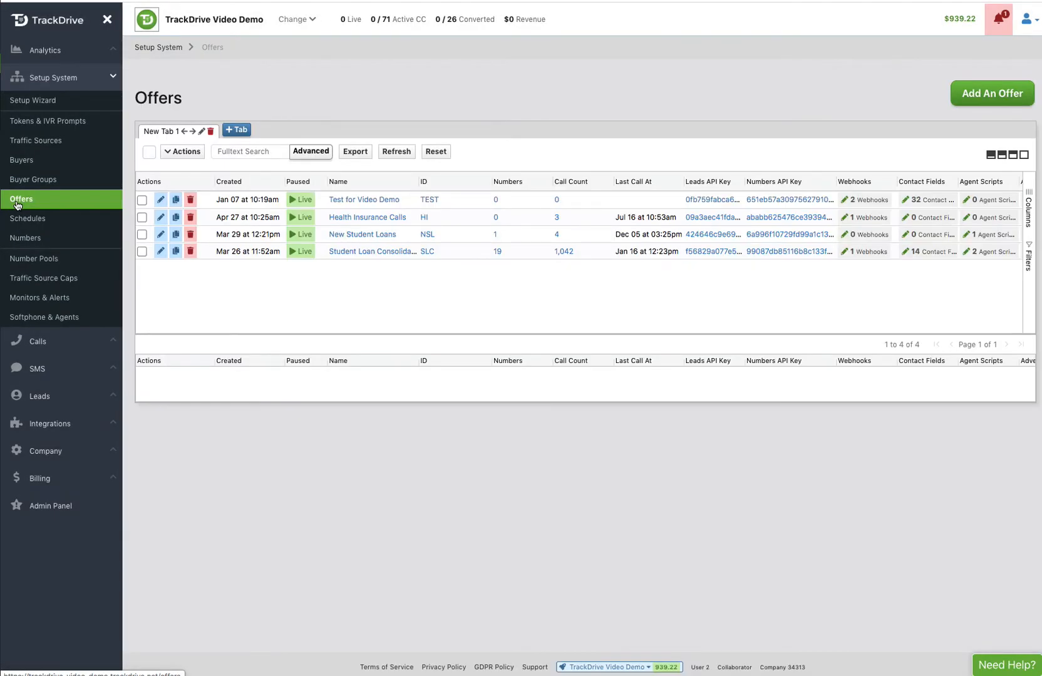
click(37, 319)
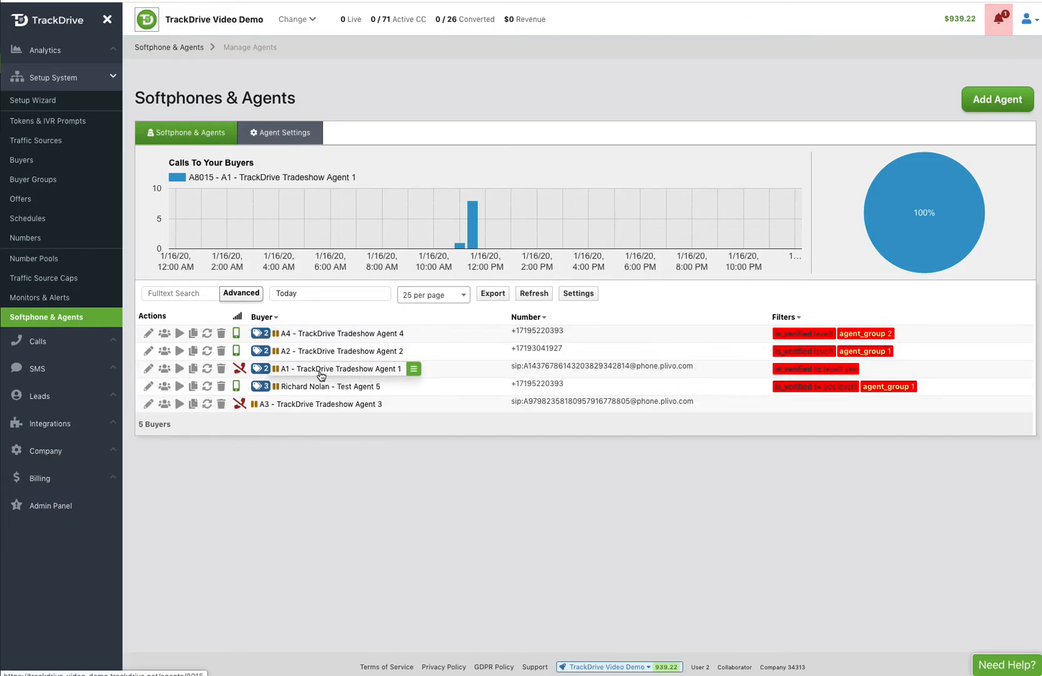
Step: Duplicate the agent A1 - TrackDrive Tradeshow Agent 1
click(192, 371)
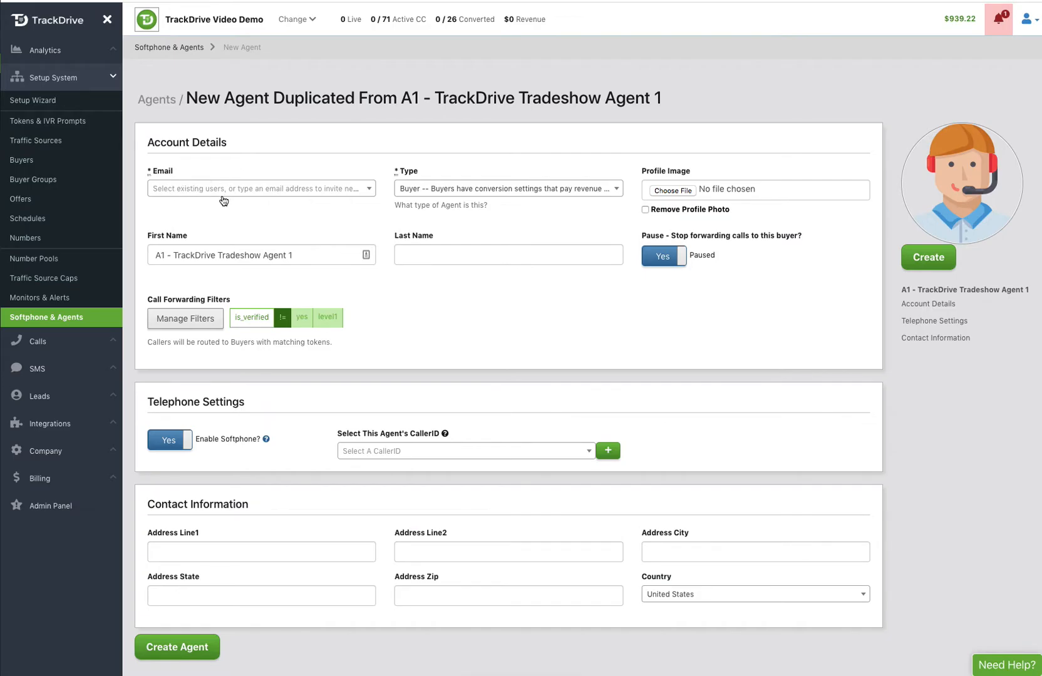
Step: Enter the new agent's e-mail address and set its type to Quality Assurance Agent
click(187, 190)
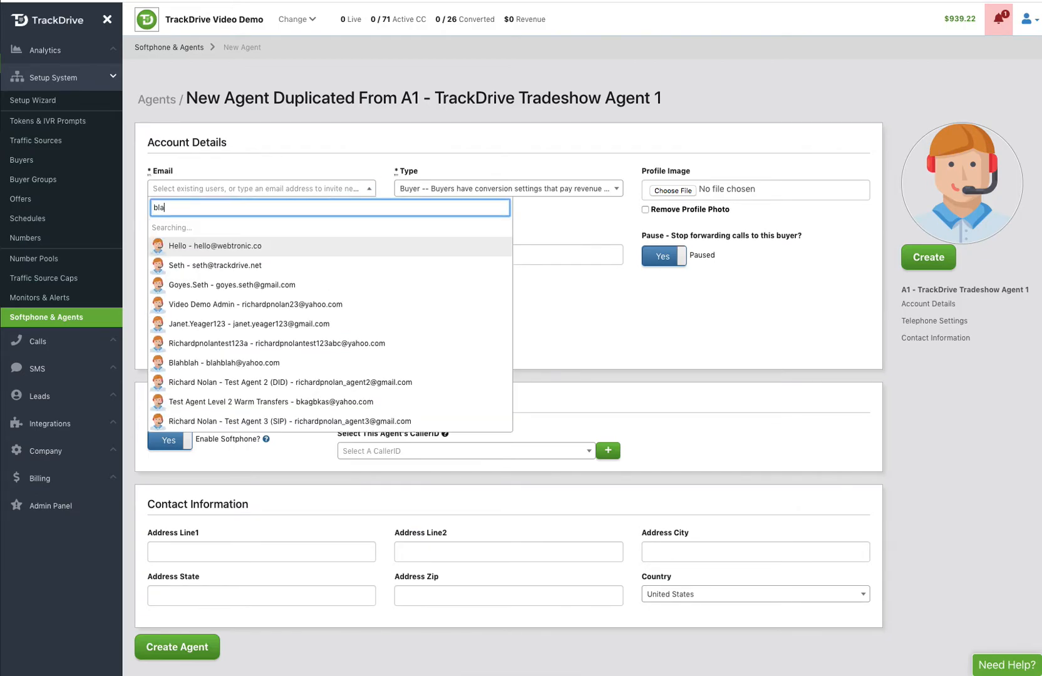
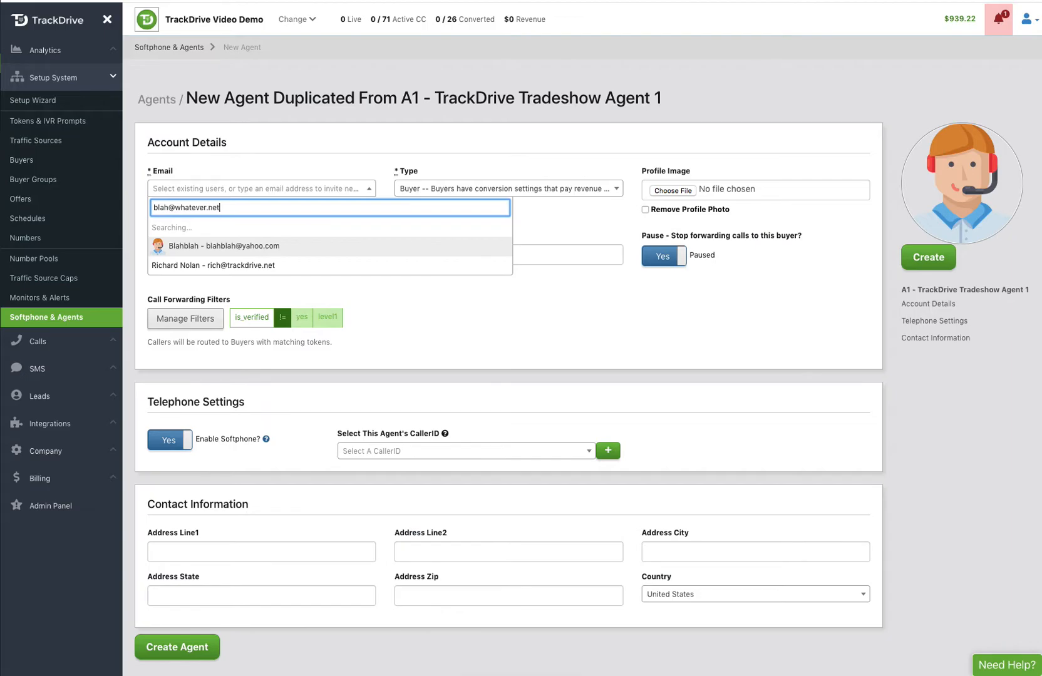
click(188, 226)
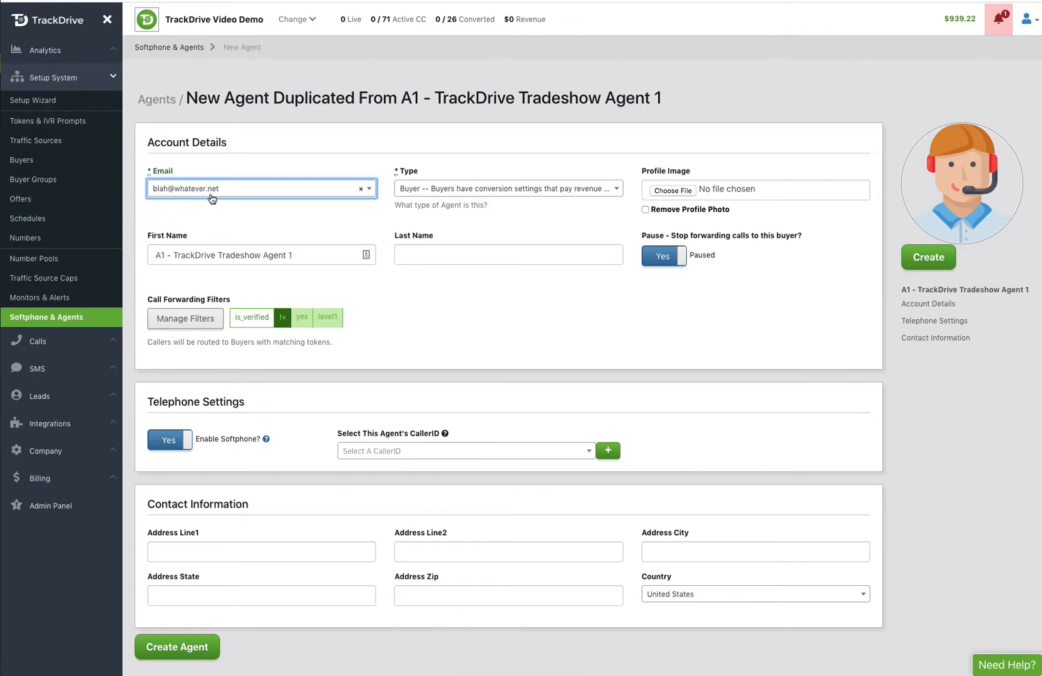
click(449, 191)
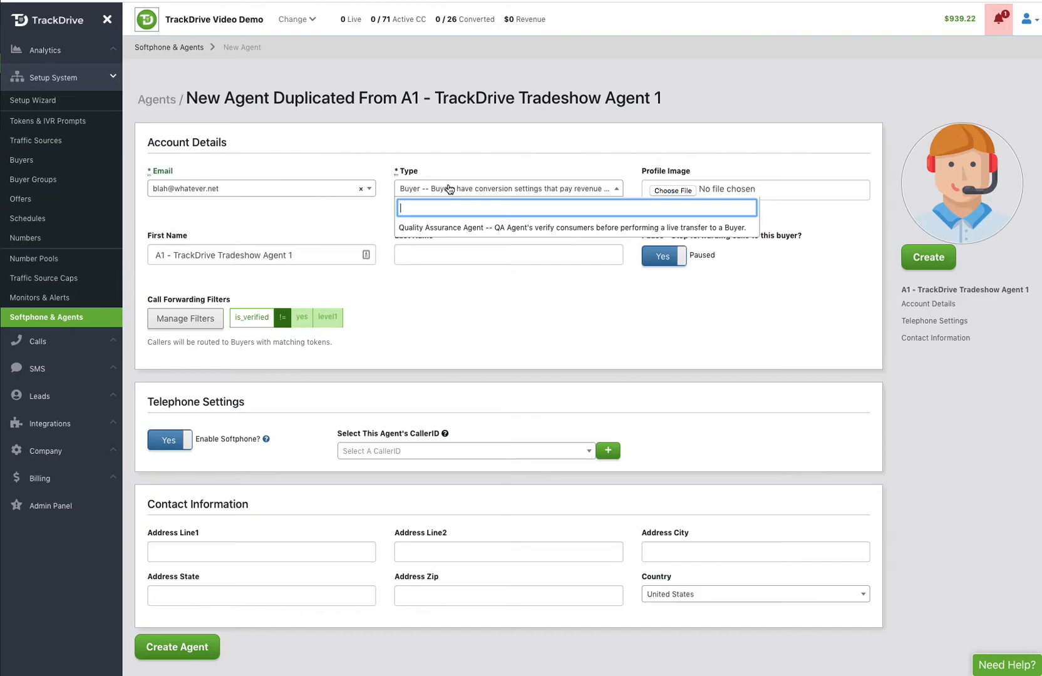
click(437, 231)
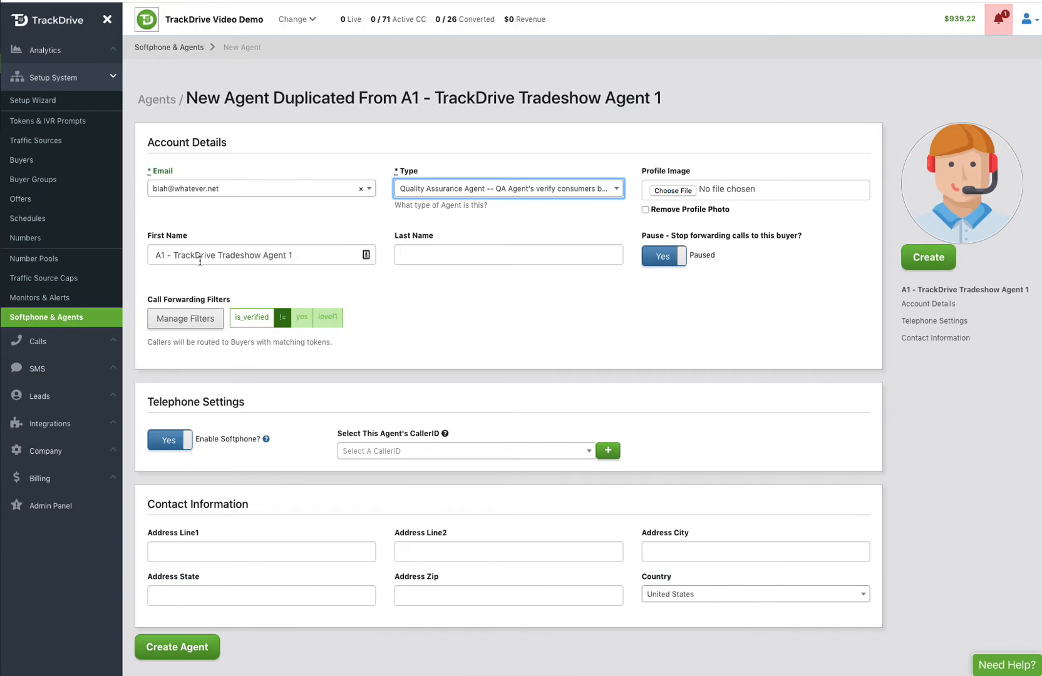
Step: Replace the first name and fill in the last name with the agent's own name
double_click(246, 255)
triple_click(246, 255)
text(S)
key(BackSpace)
text(John)
key(Tab)
text(Doe)
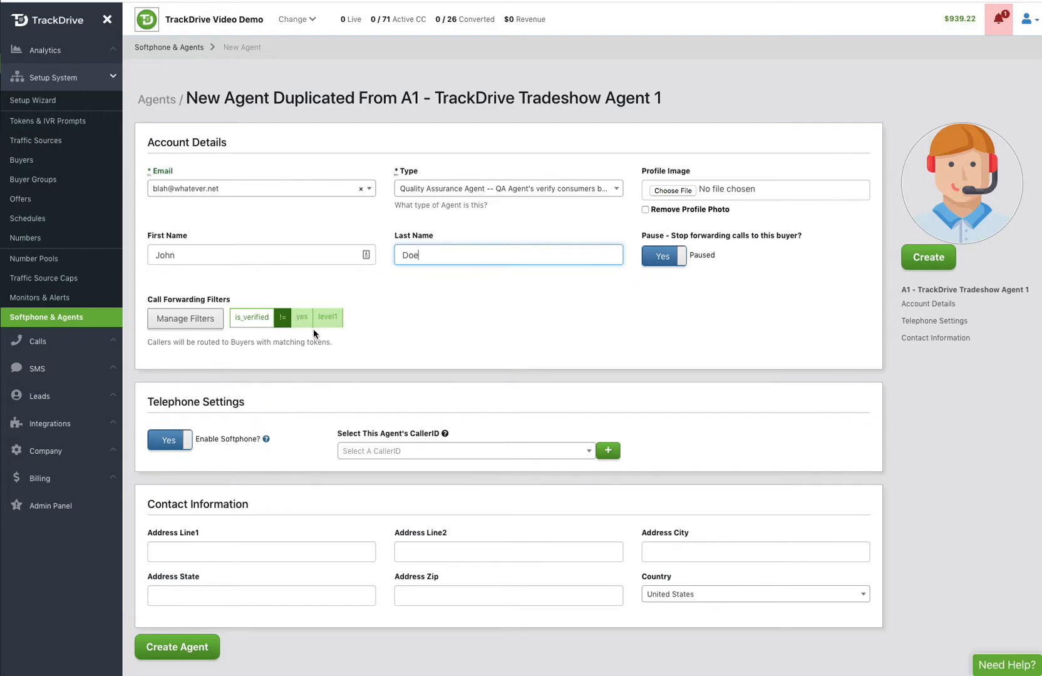
Step: Delete the inherited is_verified call forwarding filter and confirm, leaving filters at None
click(201, 319)
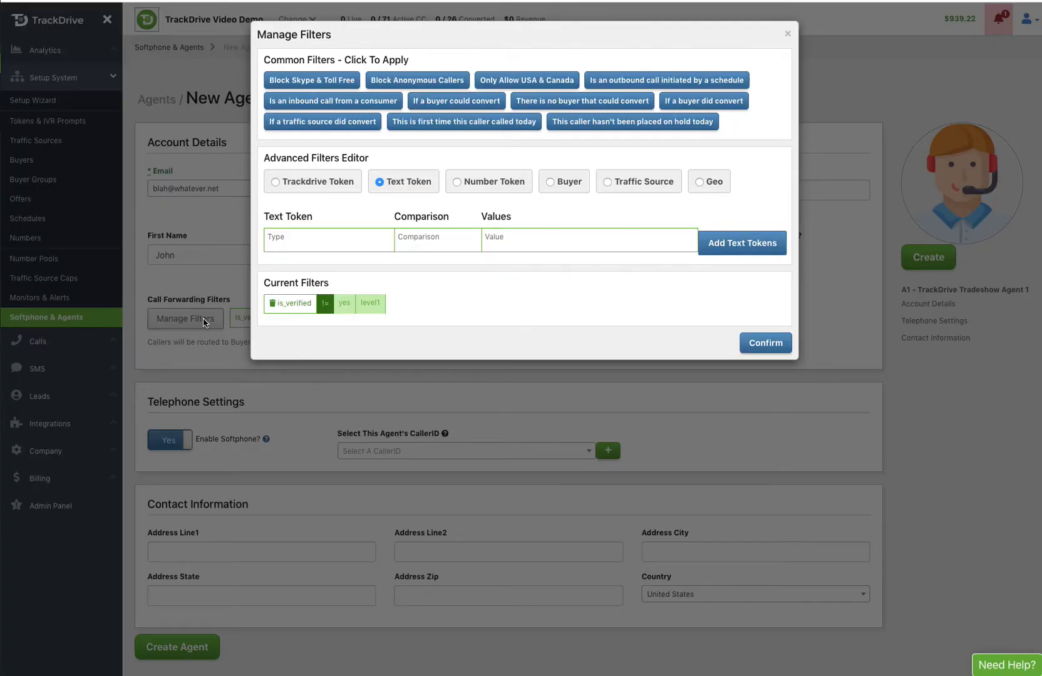
click(274, 304)
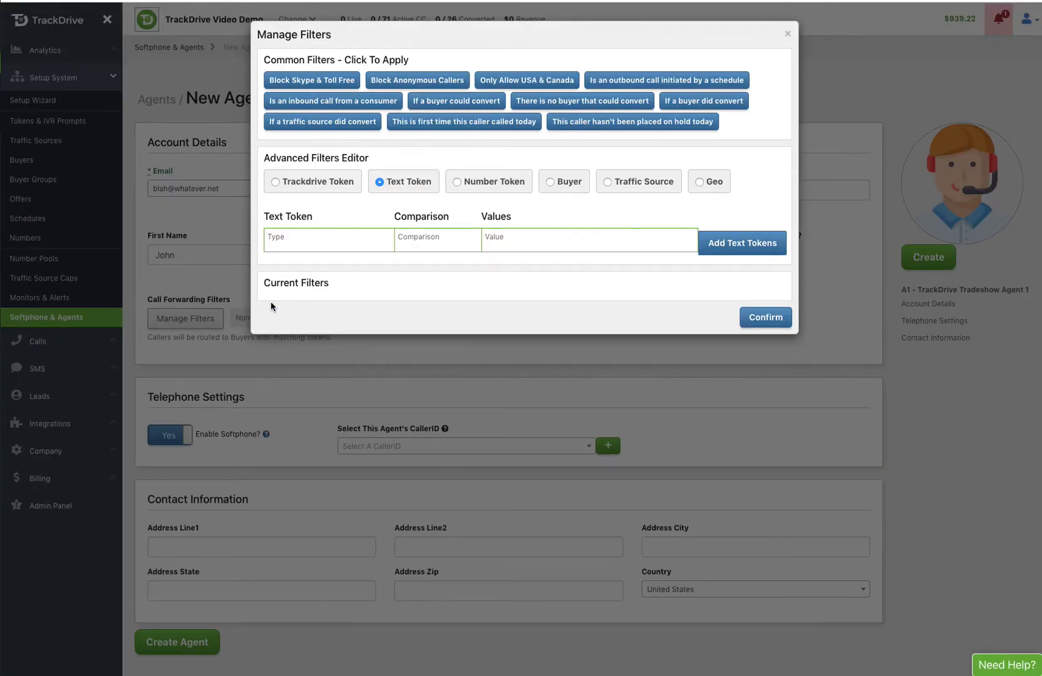
click(760, 319)
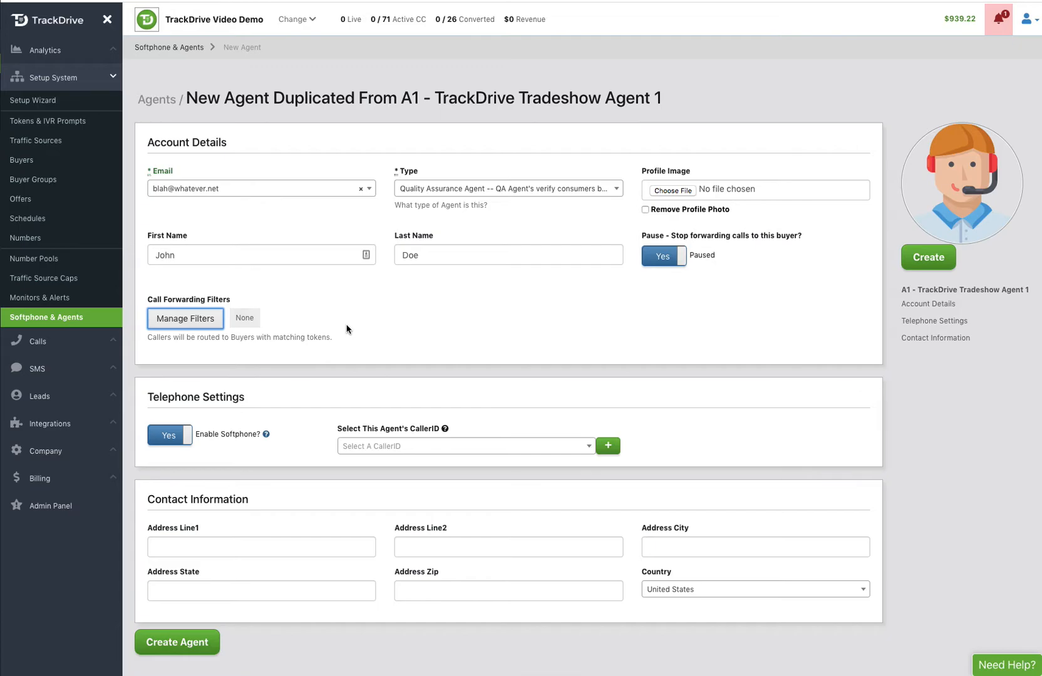
scroll(339, 303, down, 1)
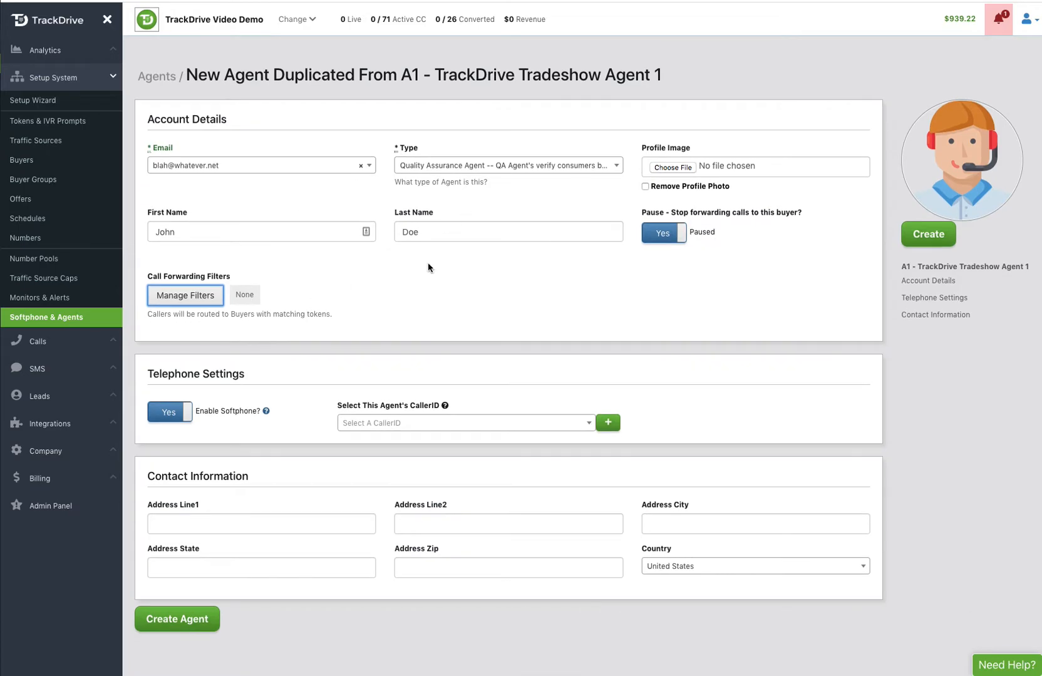
click(178, 414)
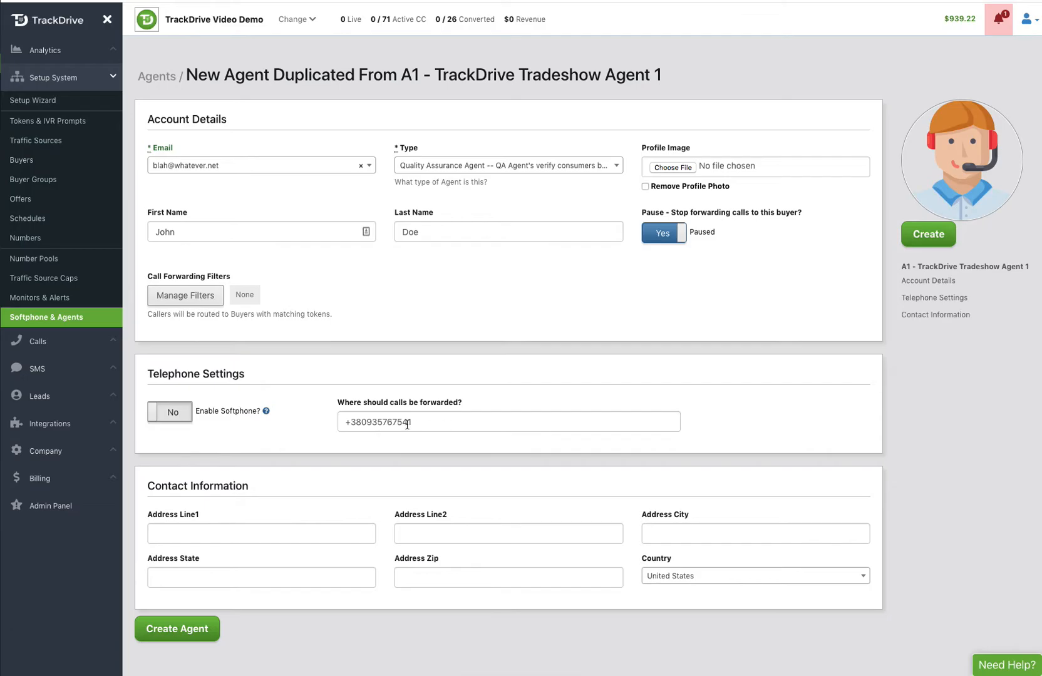
click(182, 421)
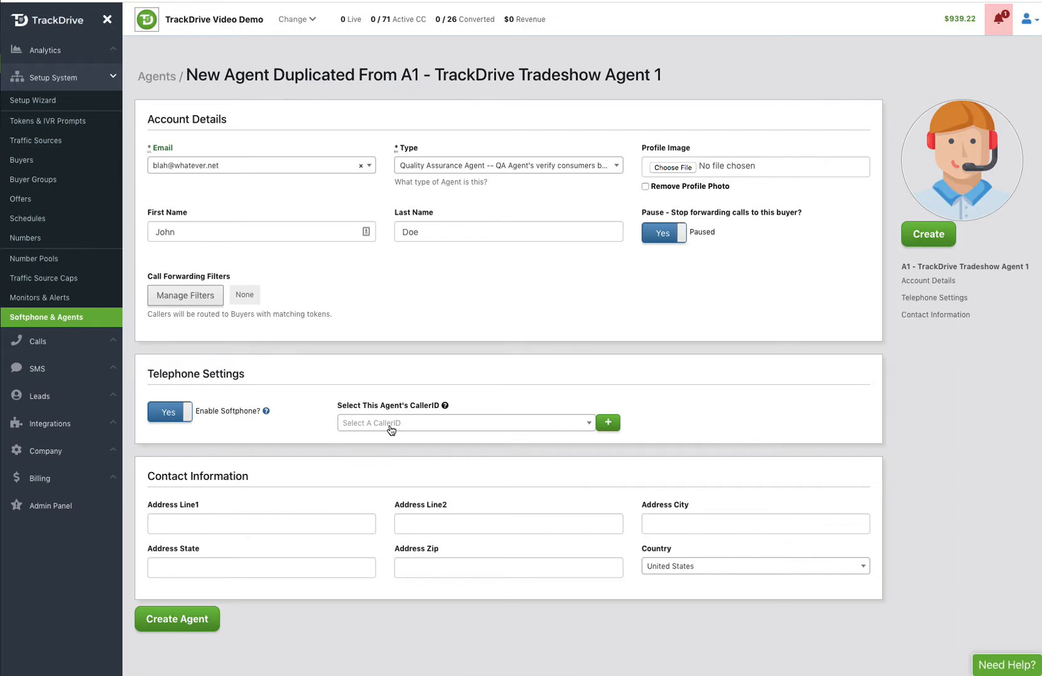
click(391, 428)
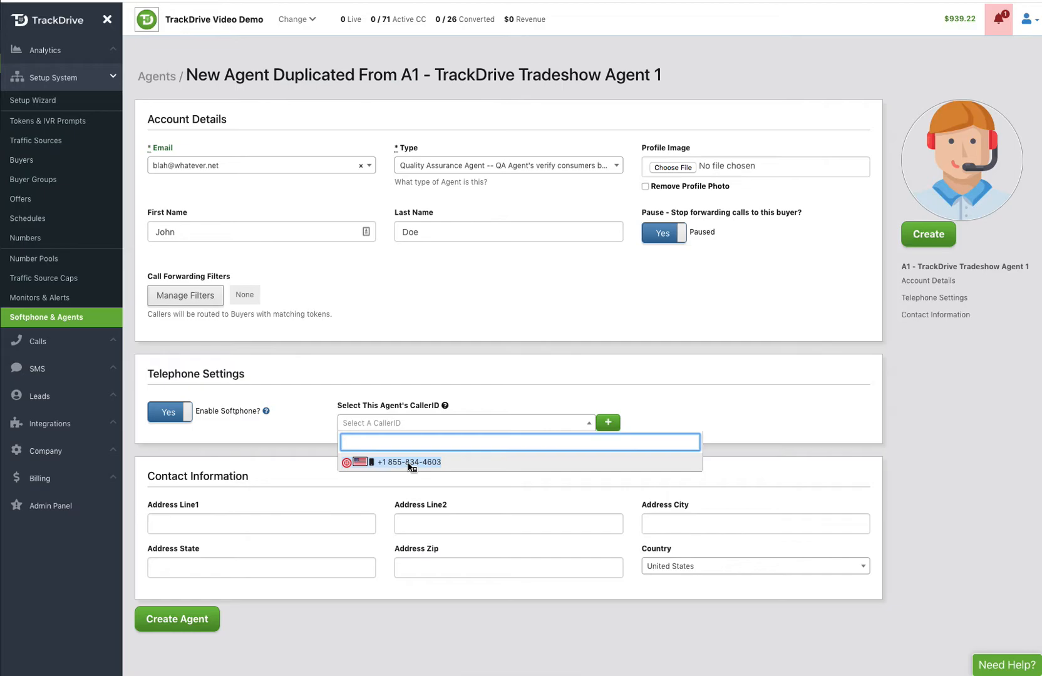
click(287, 432)
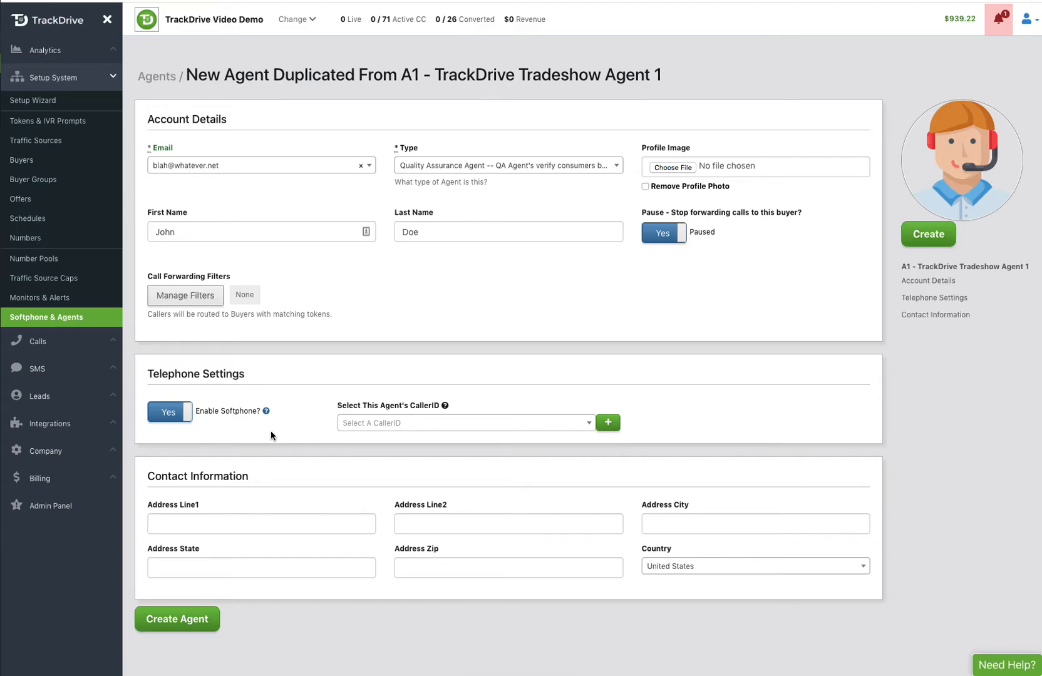
scroll(270, 430, down, 2)
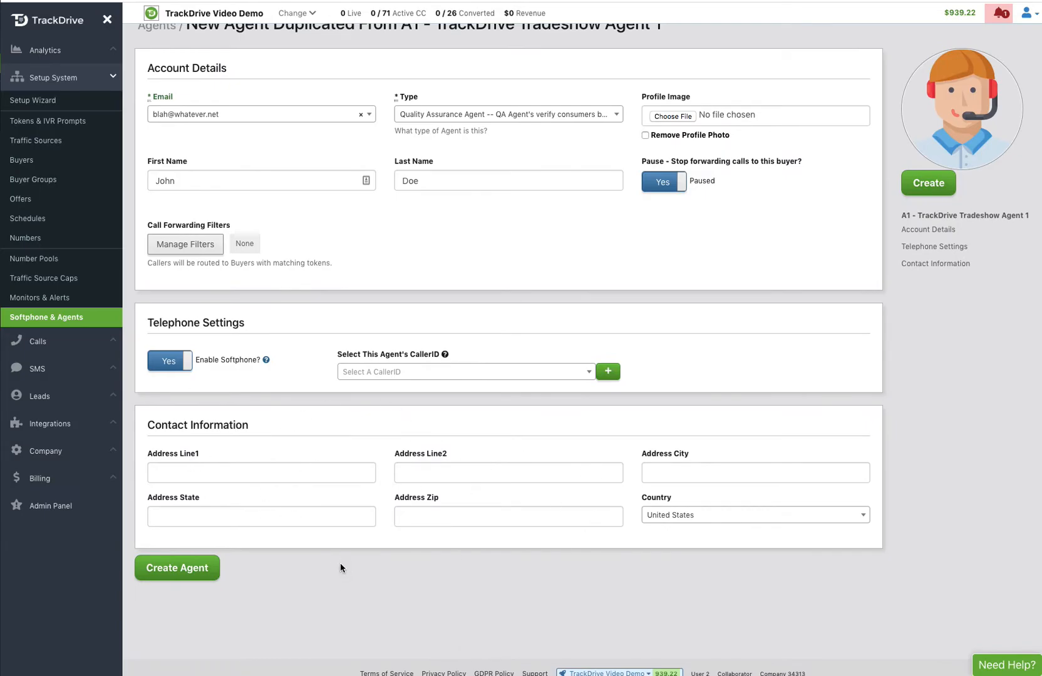
click(195, 567)
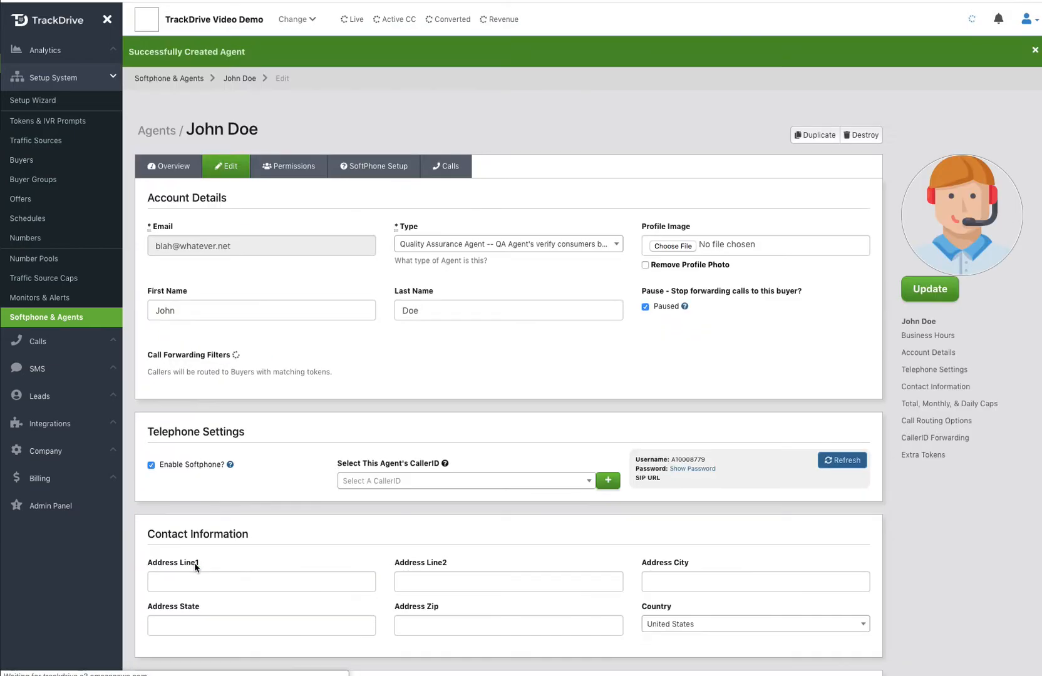
click(291, 168)
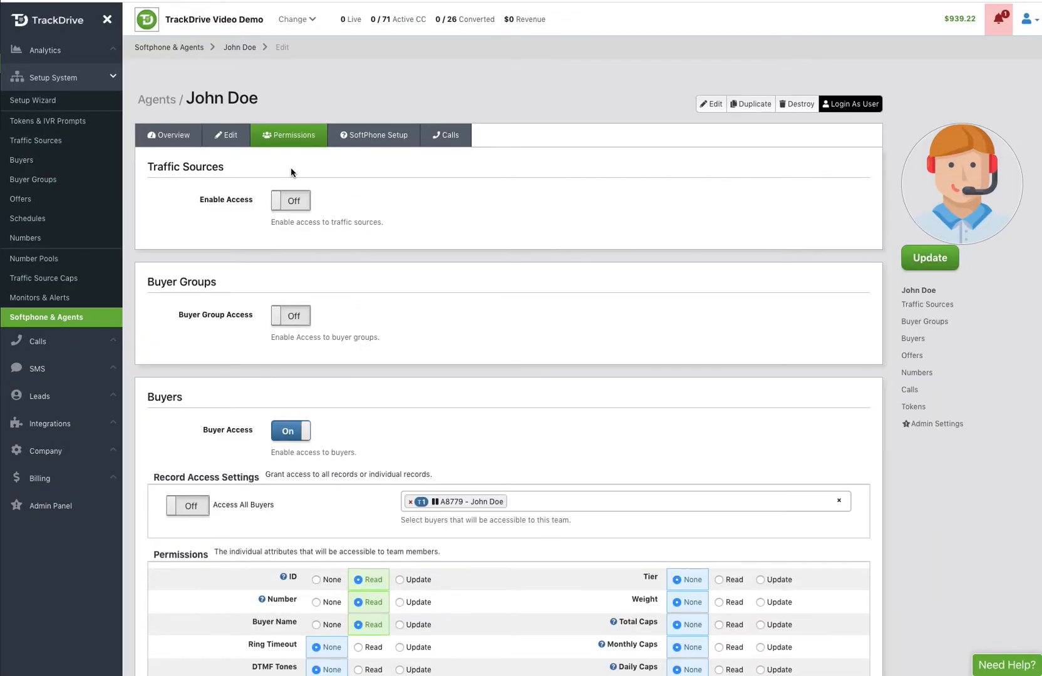
scroll(484, 369, down, 4)
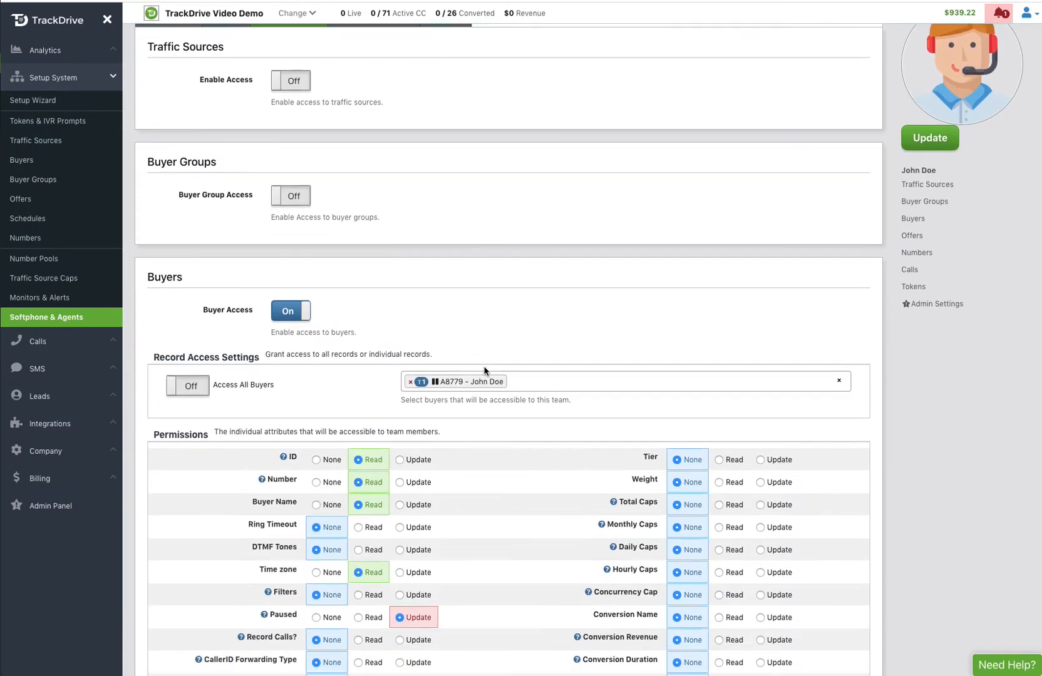
scroll(485, 370, down, 2)
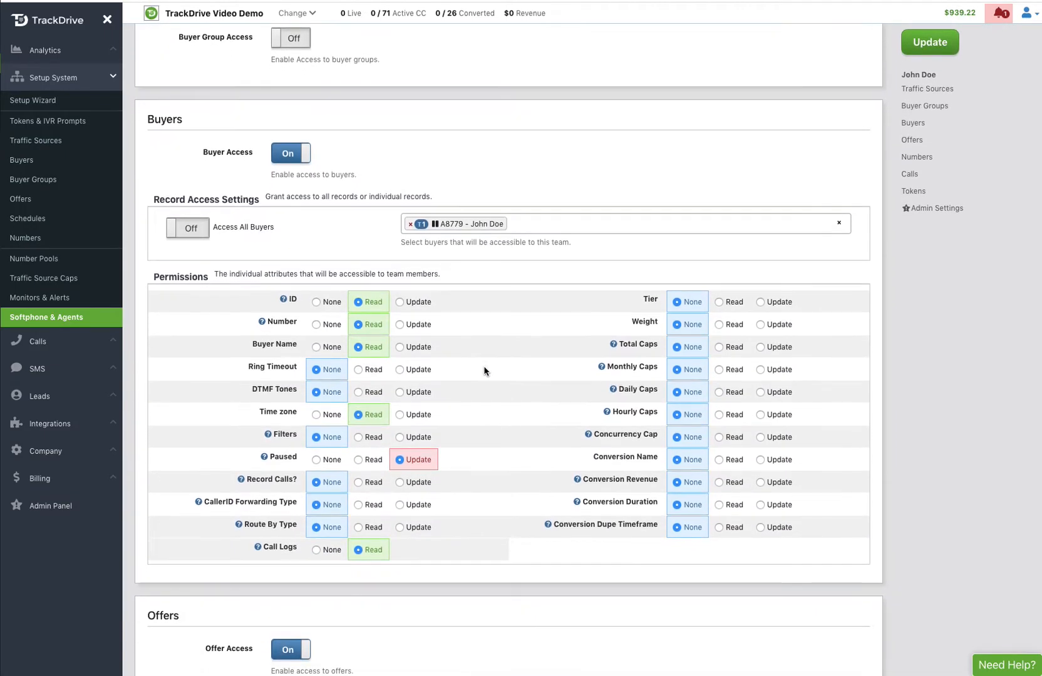
scroll(484, 370, down, 1)
scroll(481, 368, up, 2)
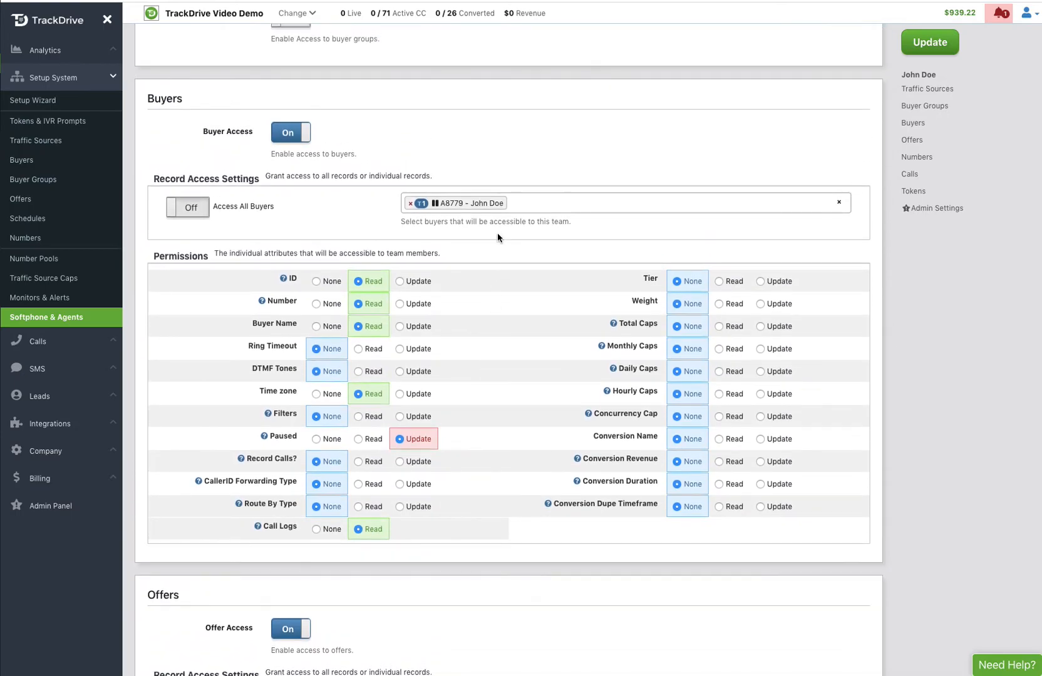
scroll(478, 480, down, 6)
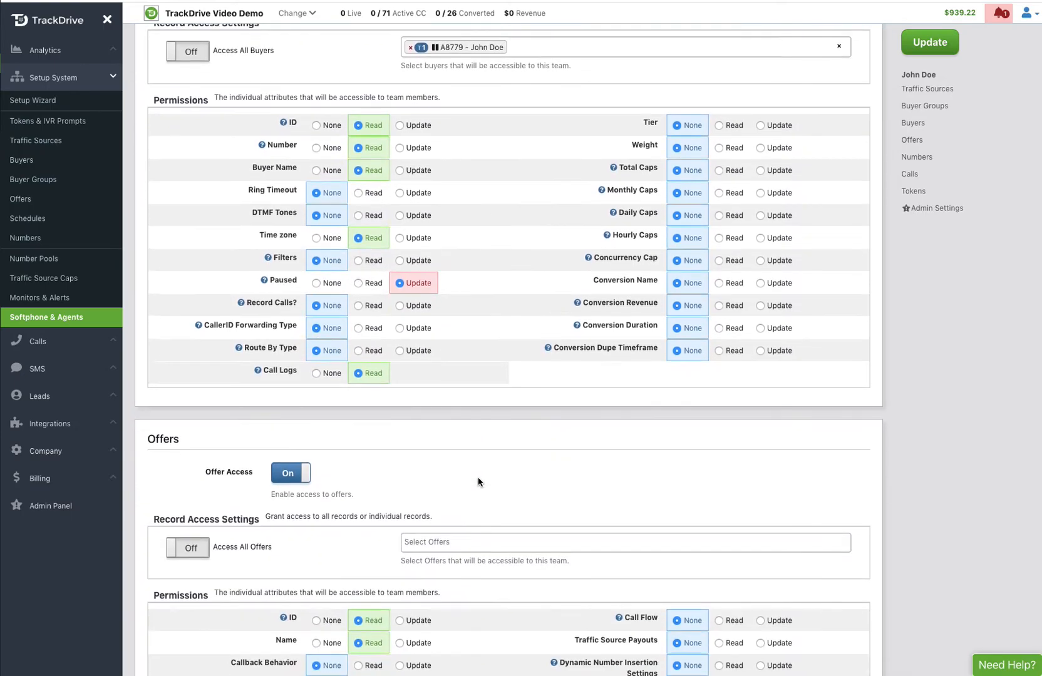
scroll(478, 479, down, 9)
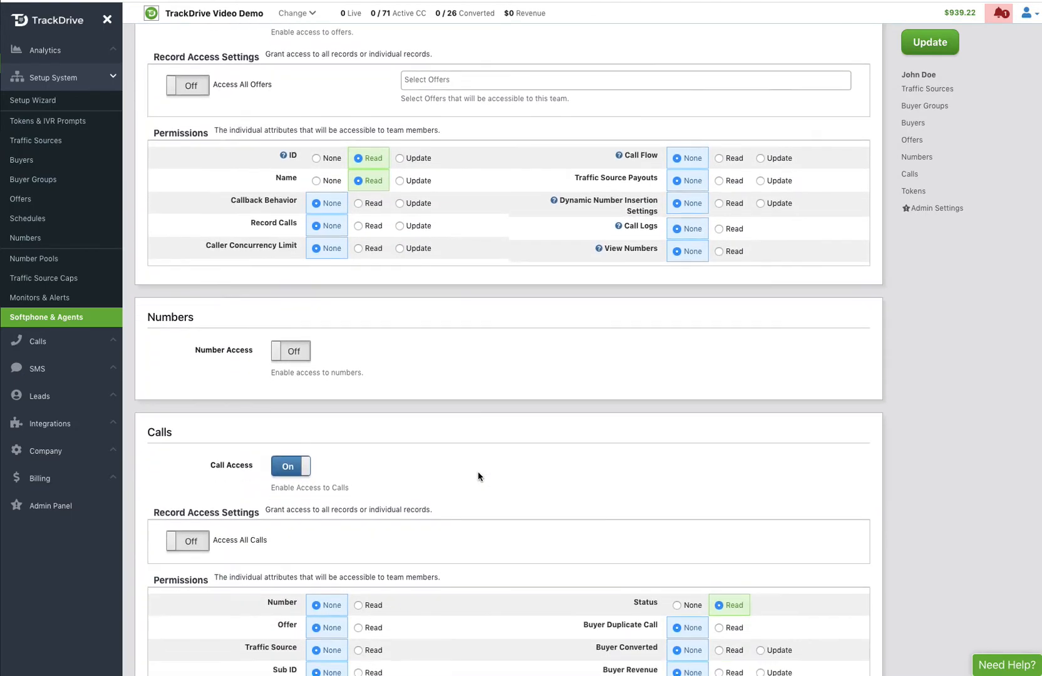
scroll(478, 476, down, 2)
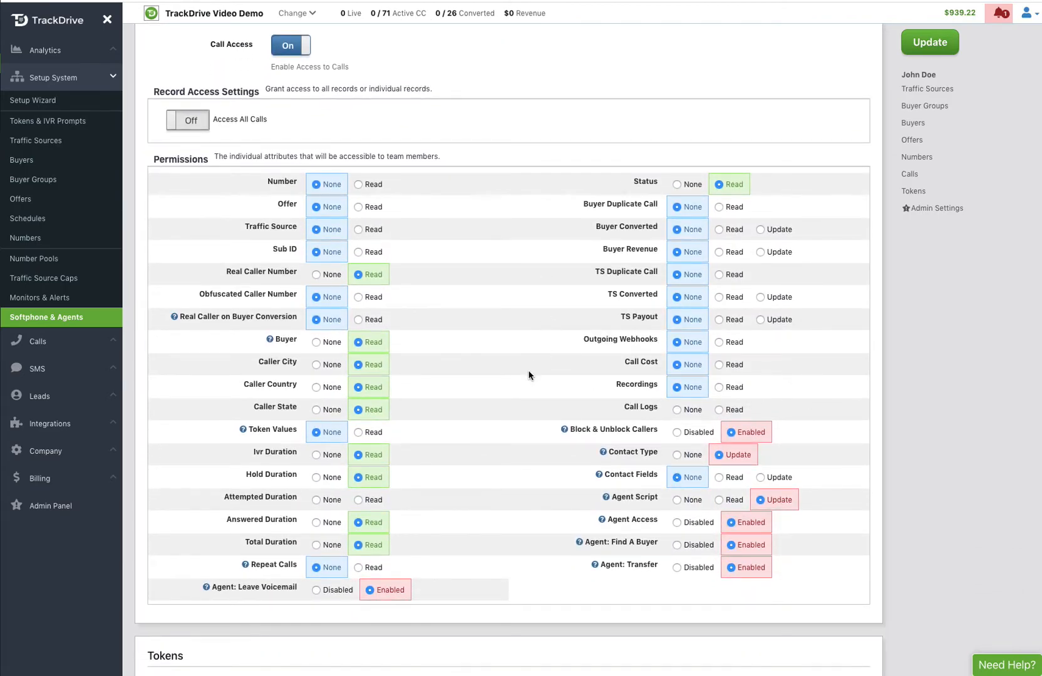
scroll(530, 373, down, 1)
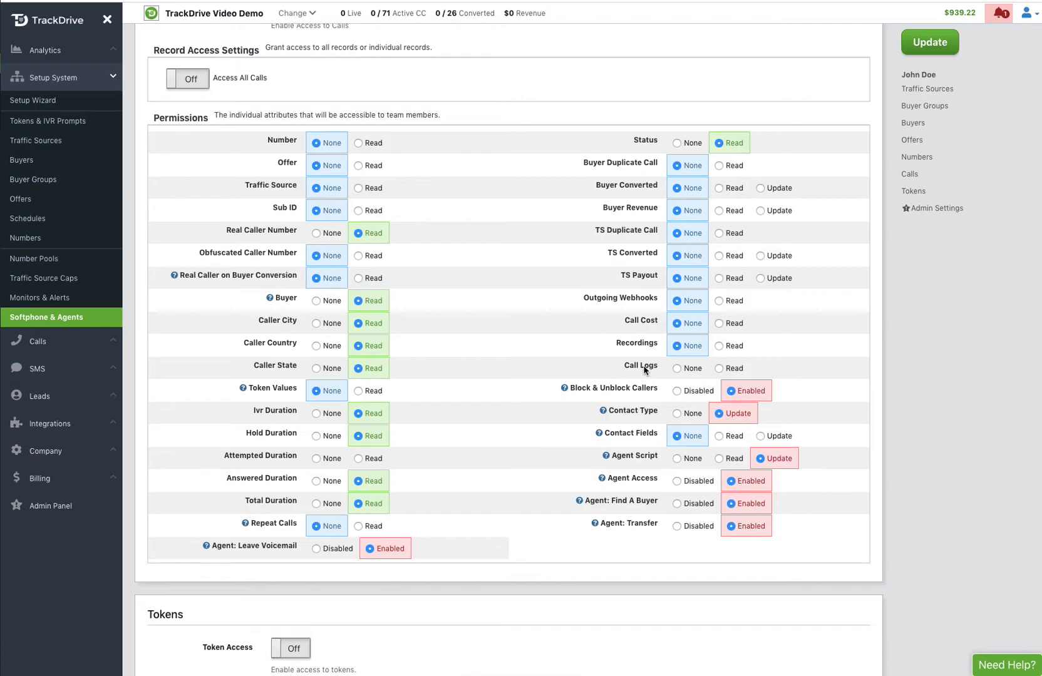
mouse_move(595, 394)
mouse_move(638, 413)
mouse_move(644, 481)
click(677, 481)
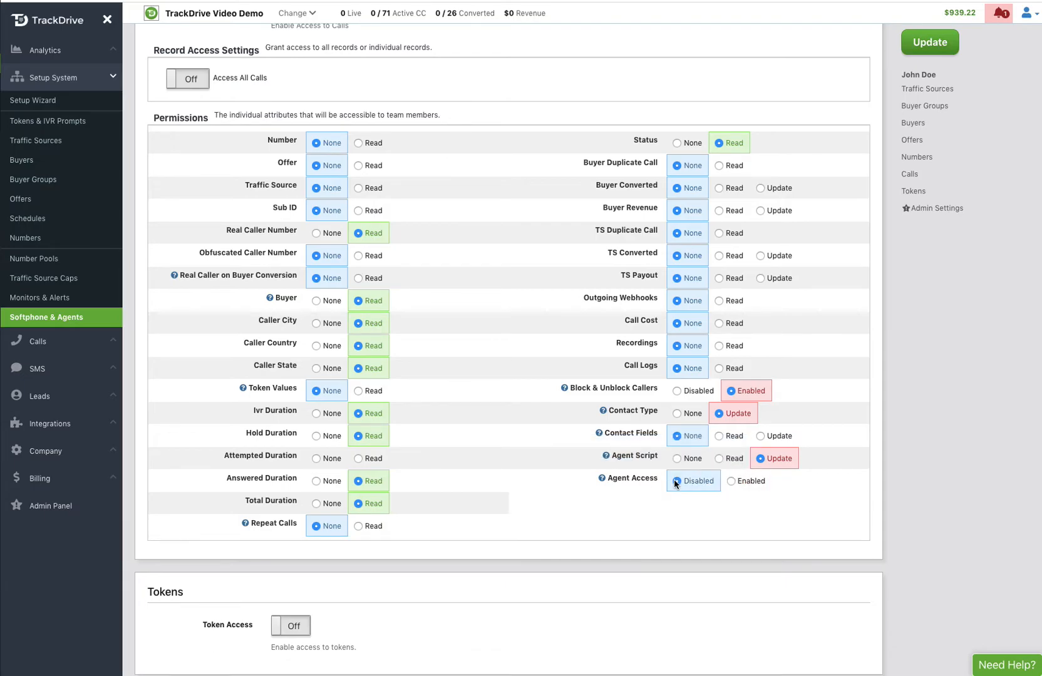
click(731, 481)
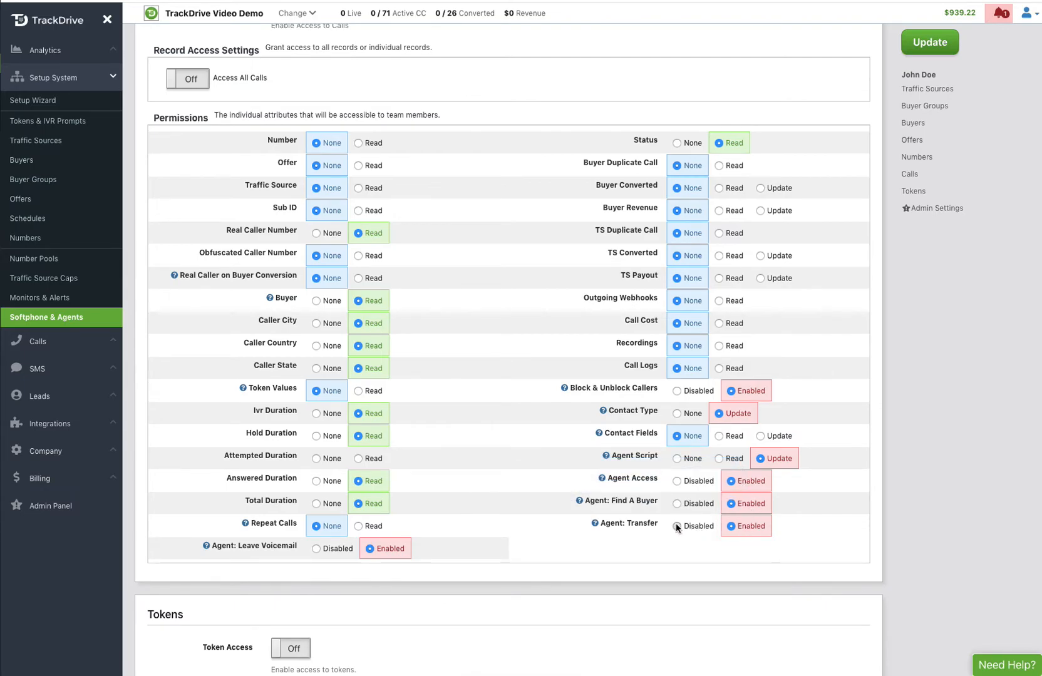
click(676, 526)
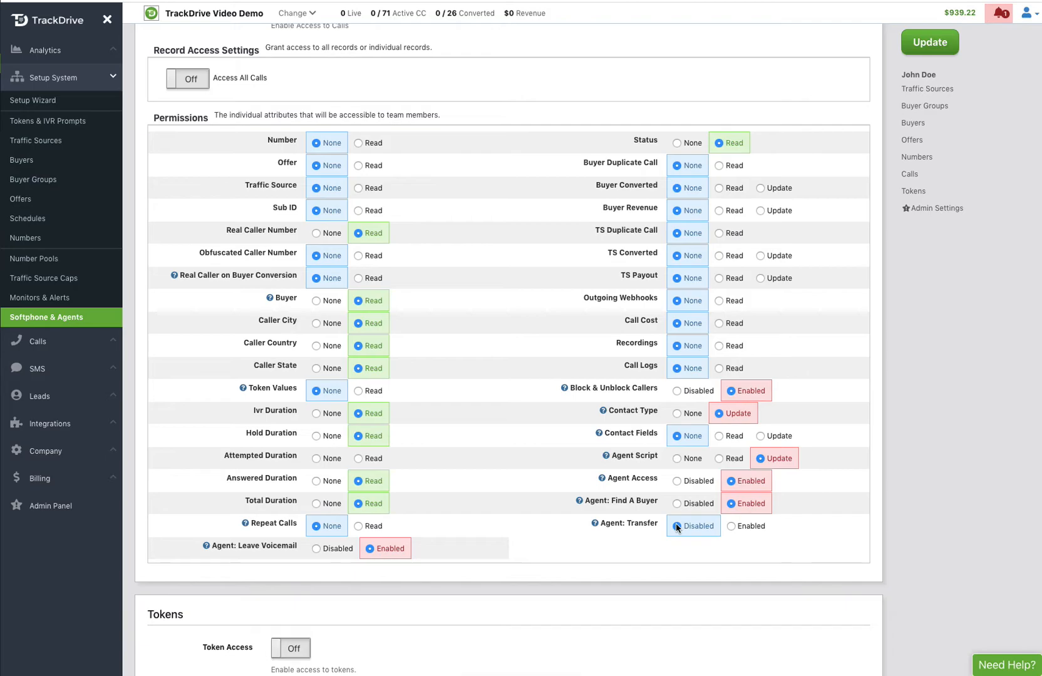
click(731, 527)
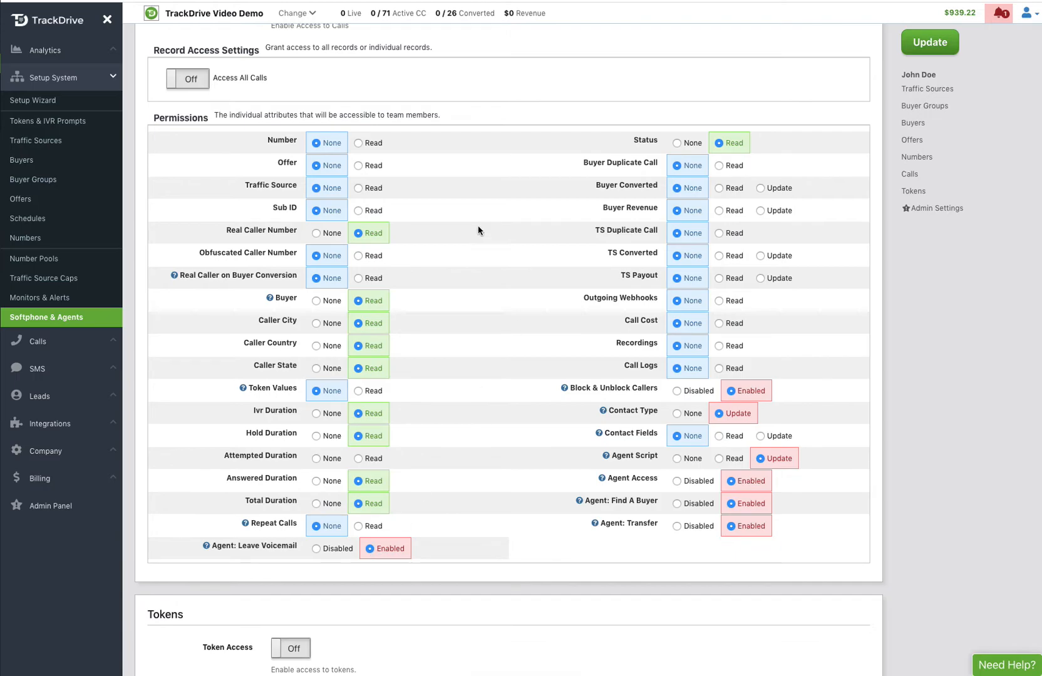
Step: Save the agent's permissions and open Call Handling on the Student Loan Consolidation offer
click(936, 44)
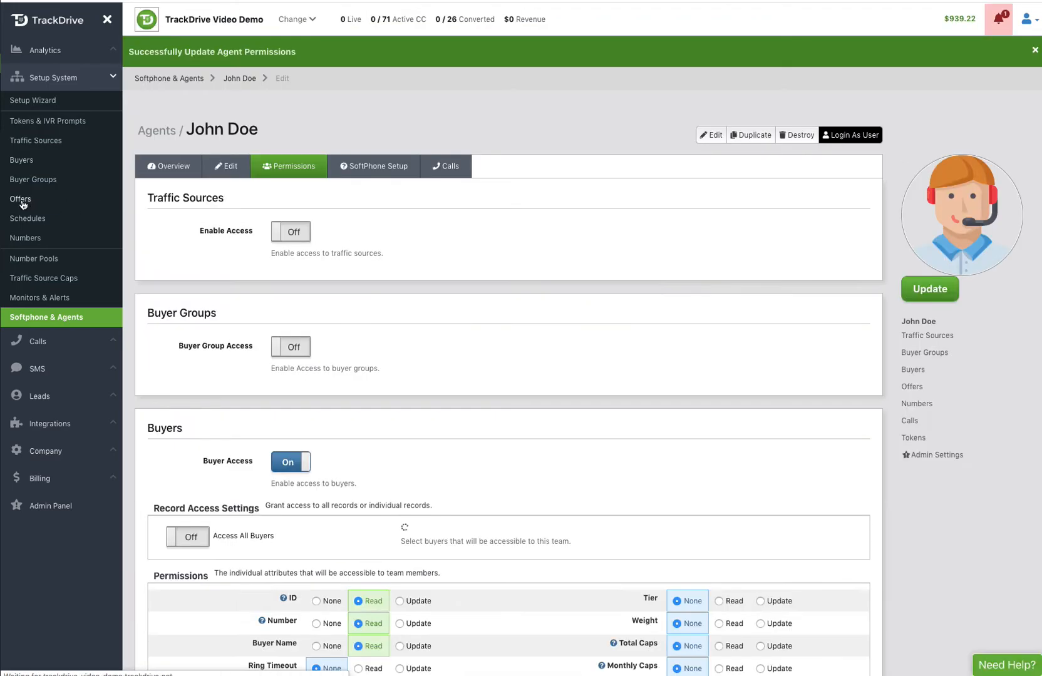
click(22, 200)
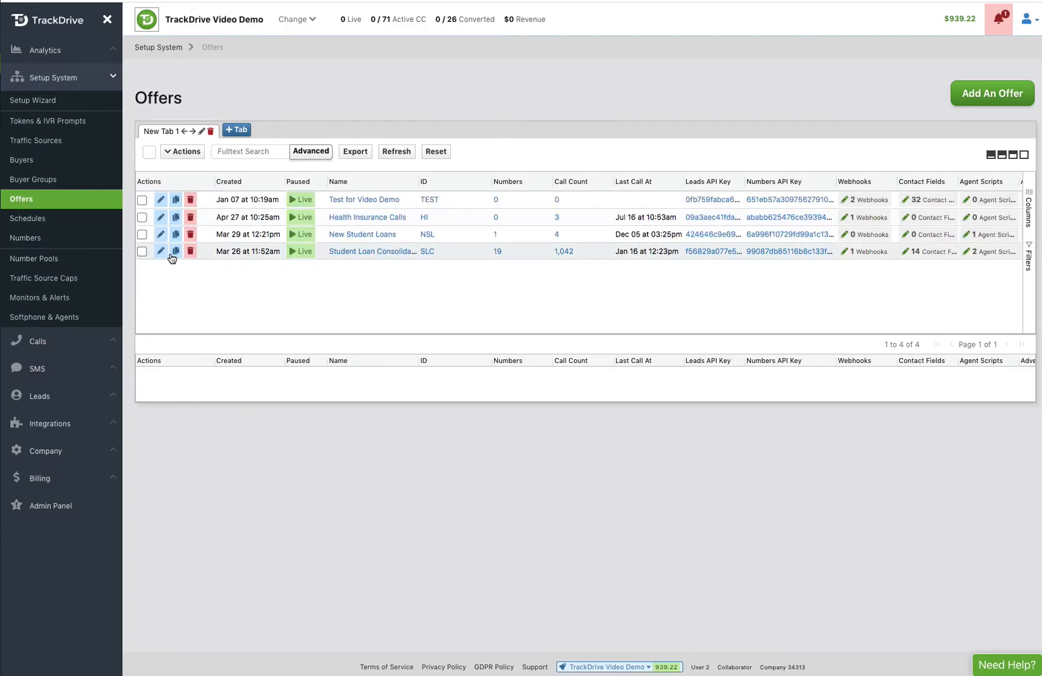
click(160, 251)
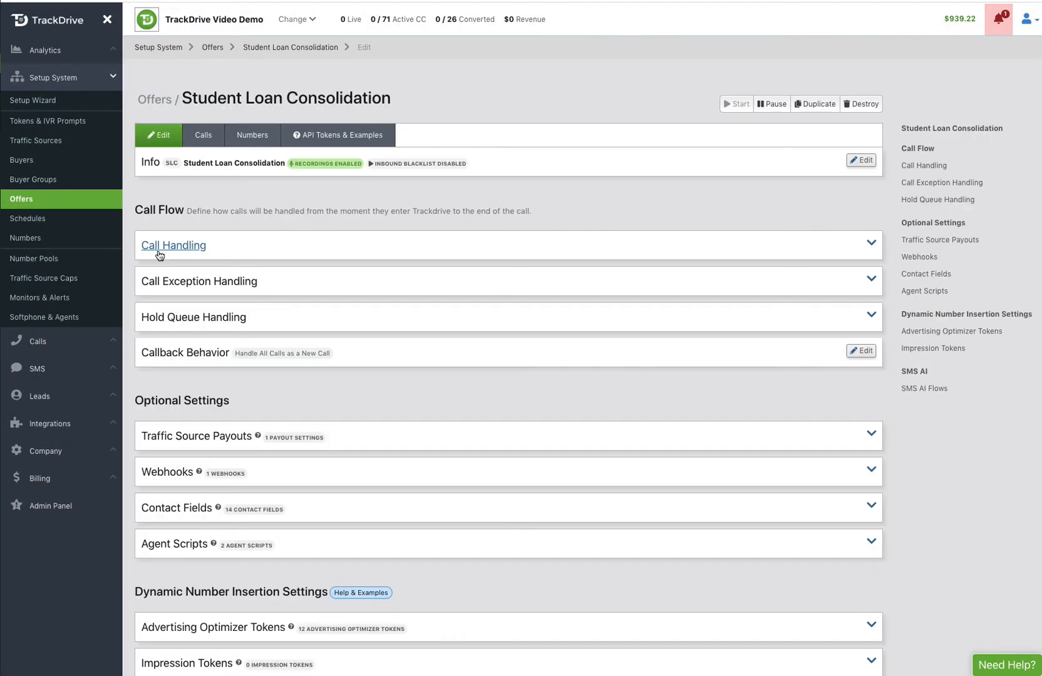
click(168, 249)
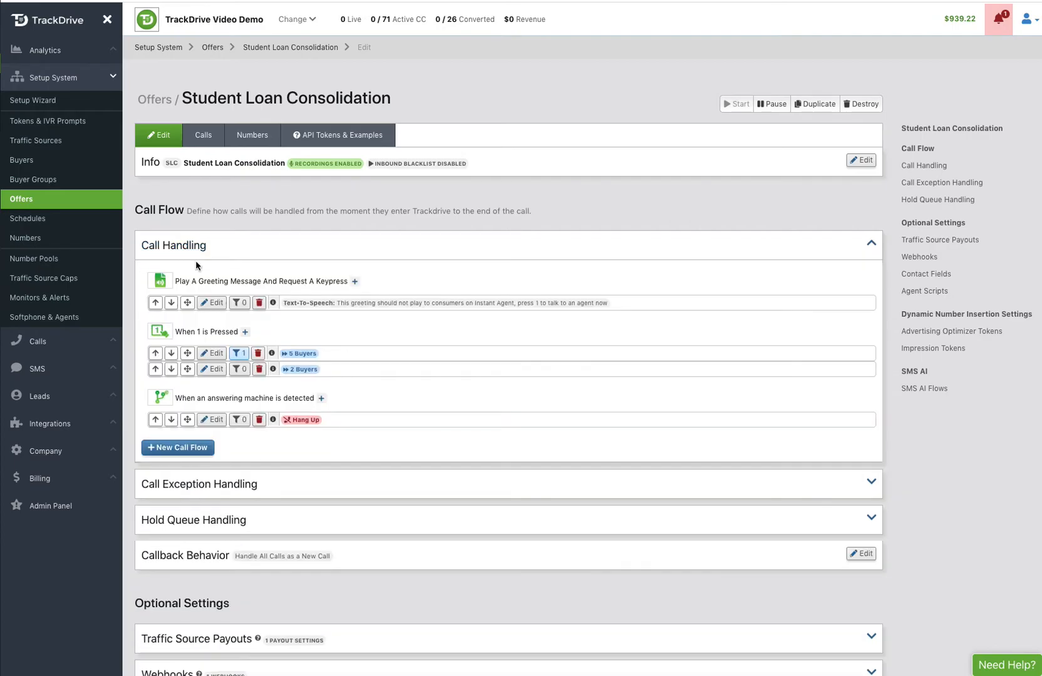
Step: Start a Schedule Rules 'When Getting Instant Agents On The Phone' flow and add the new agent
click(181, 448)
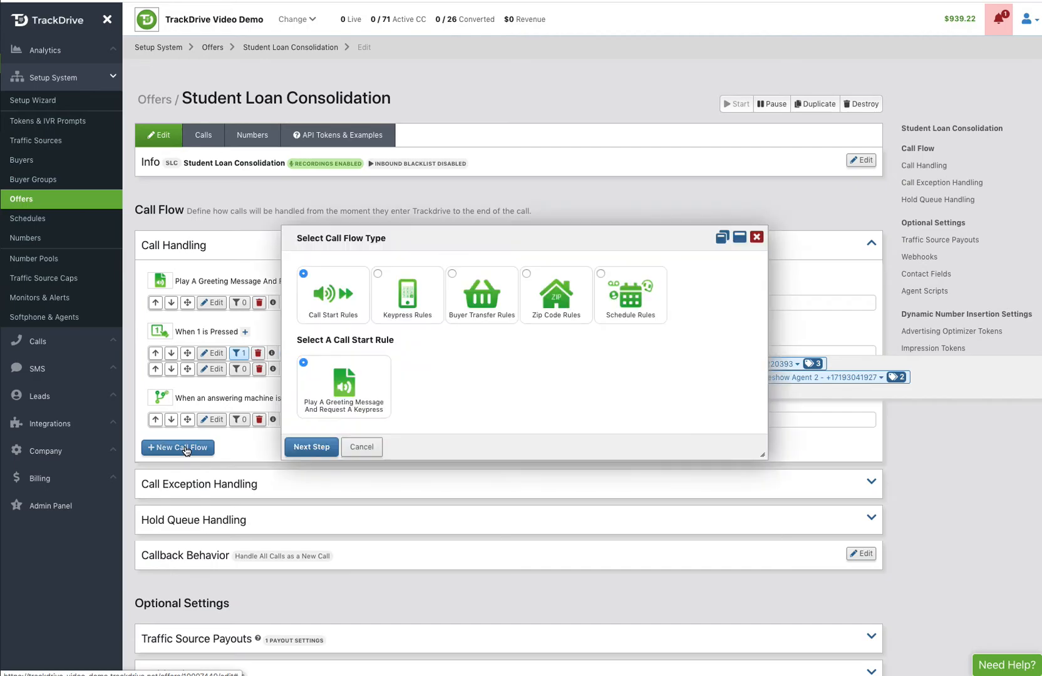
click(630, 305)
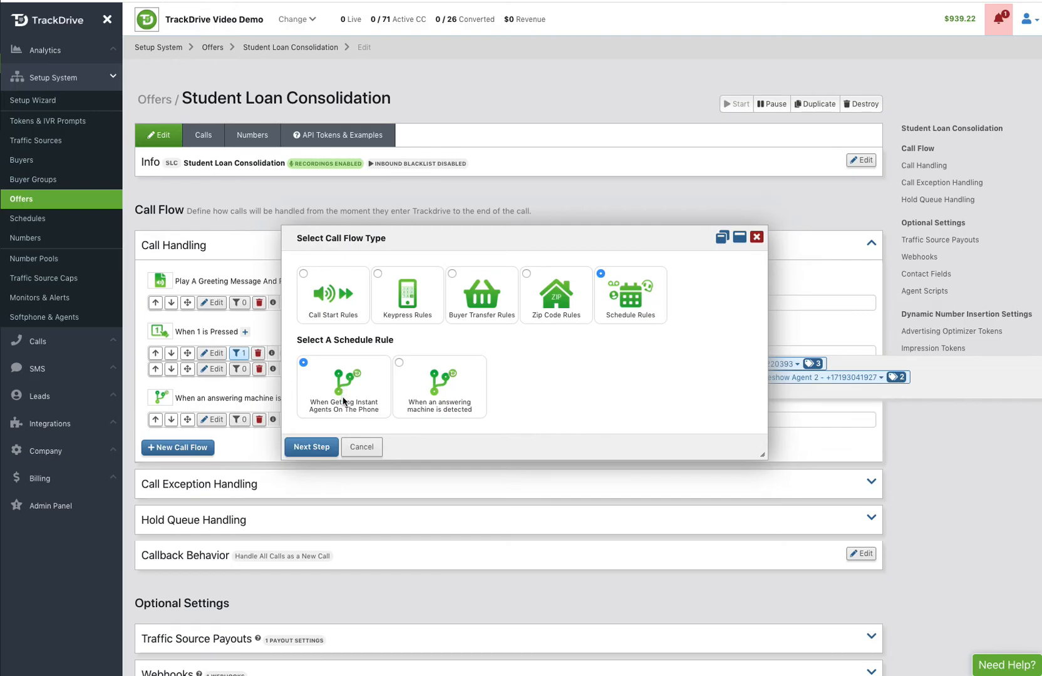
click(311, 447)
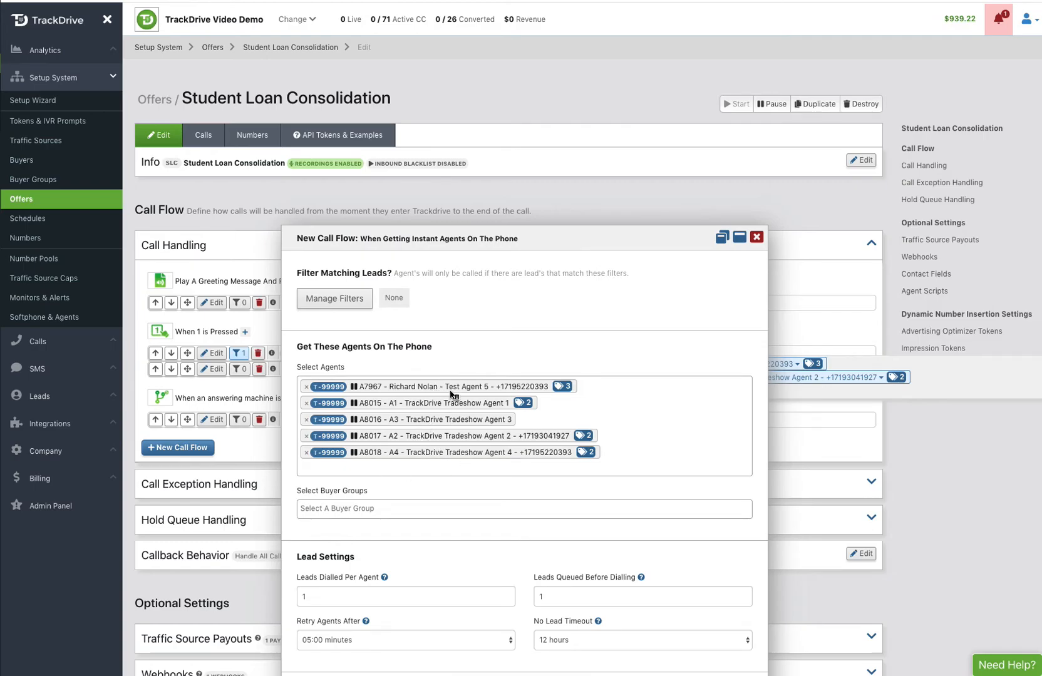
click(383, 467)
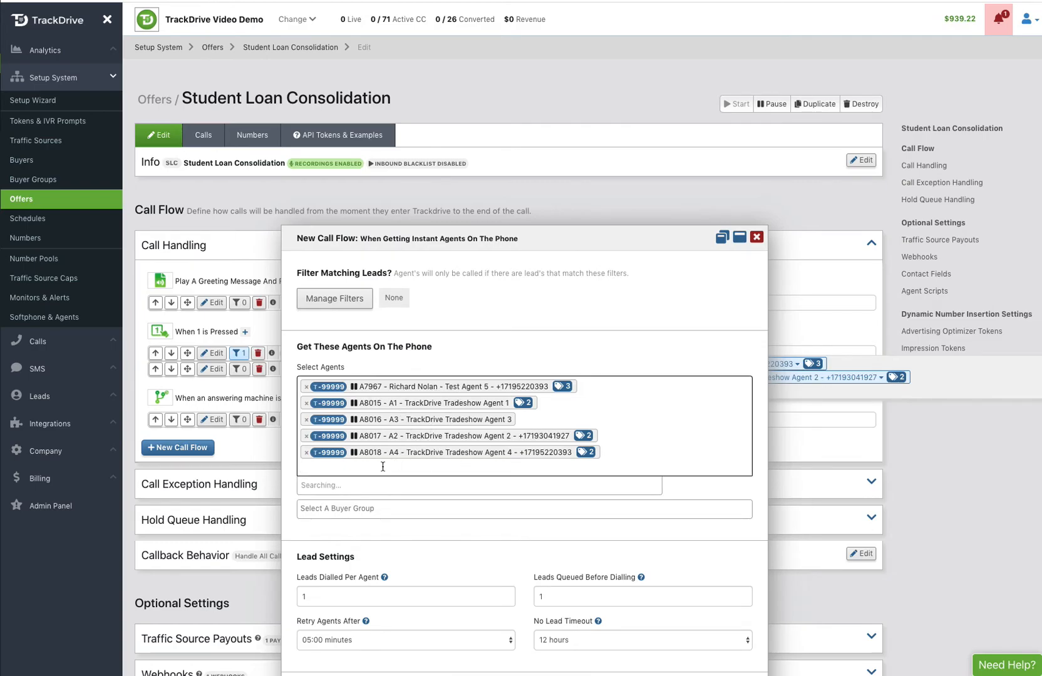
click(380, 483)
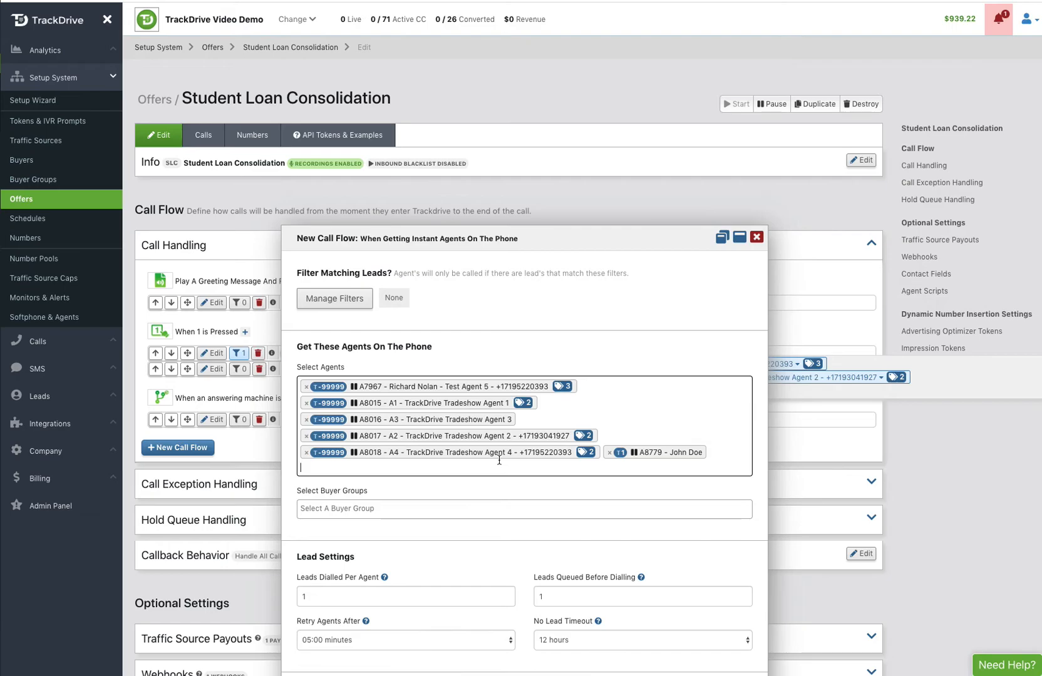
scroll(499, 460, down, 2)
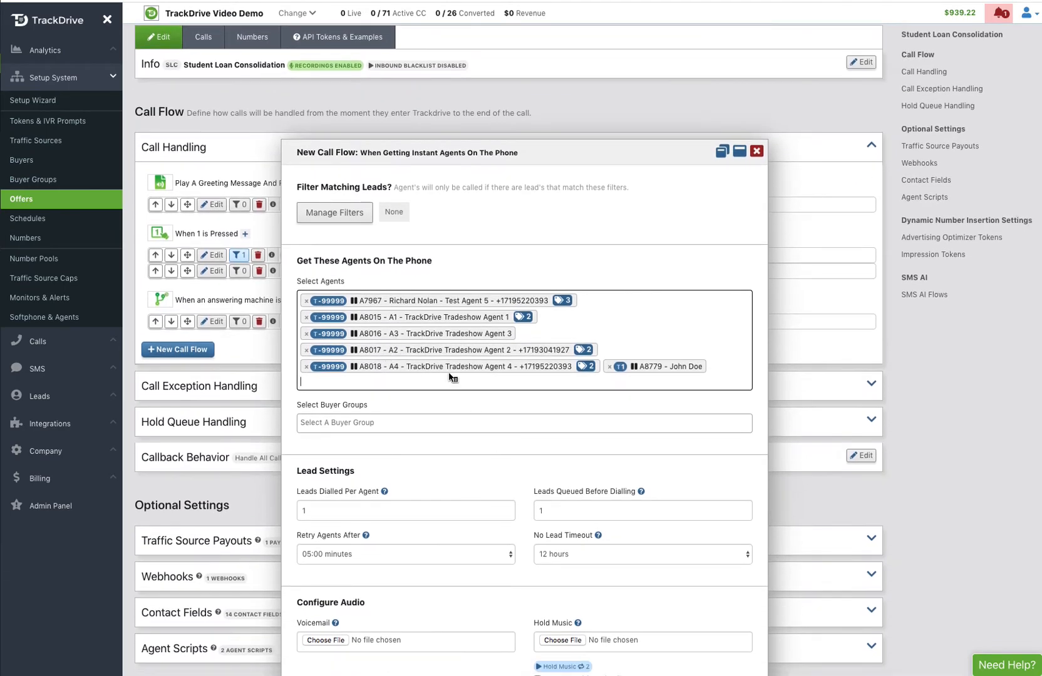
click(340, 217)
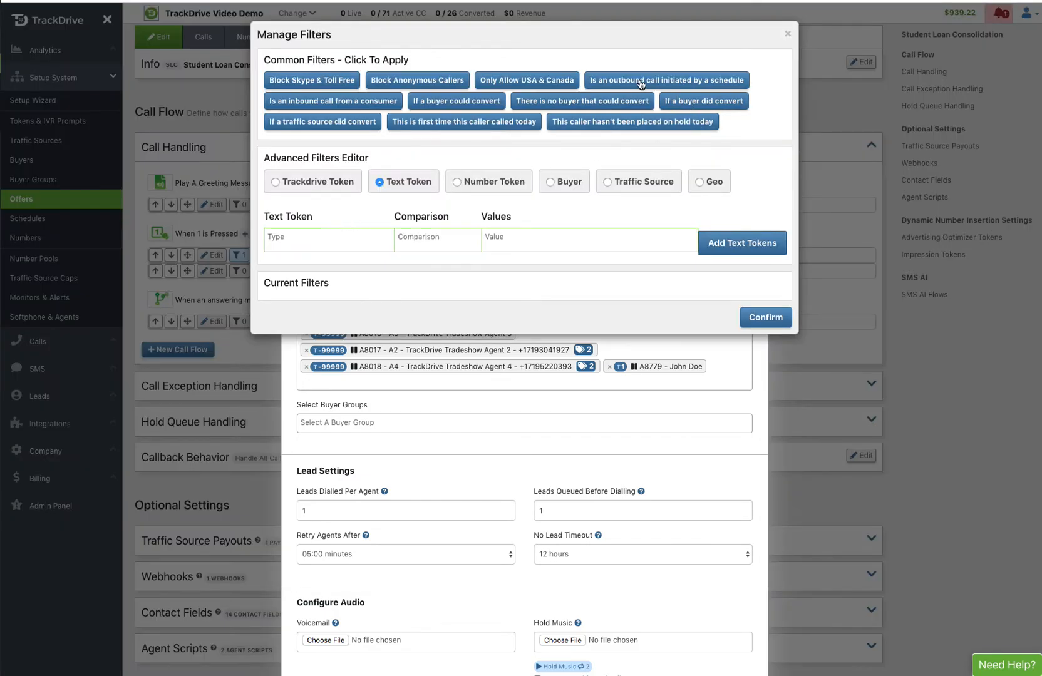
click(368, 100)
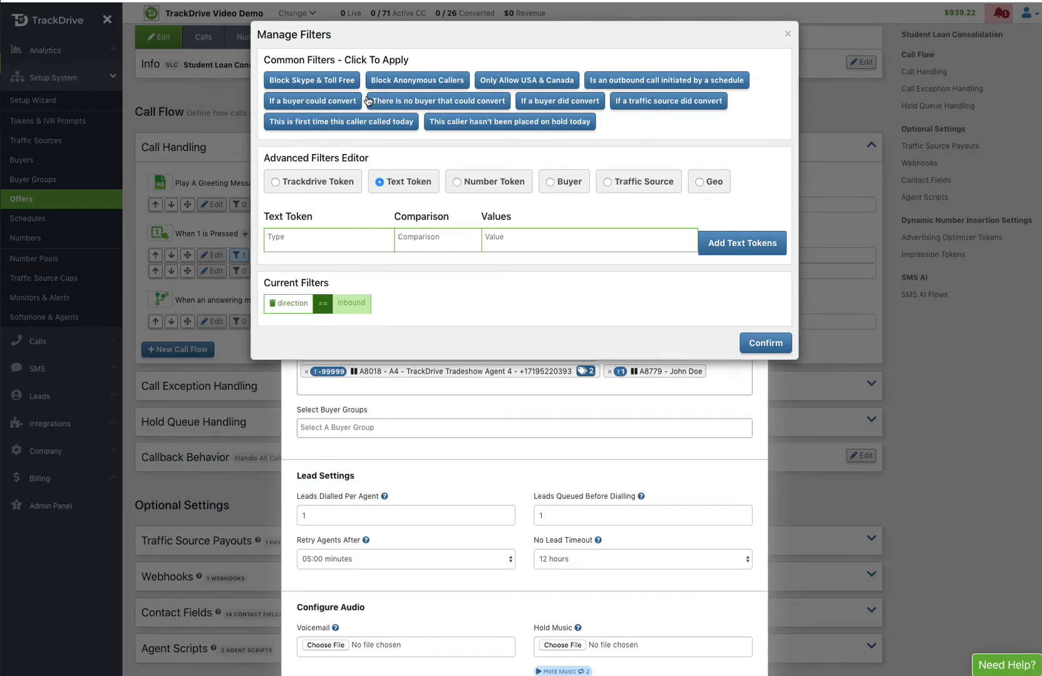
click(760, 344)
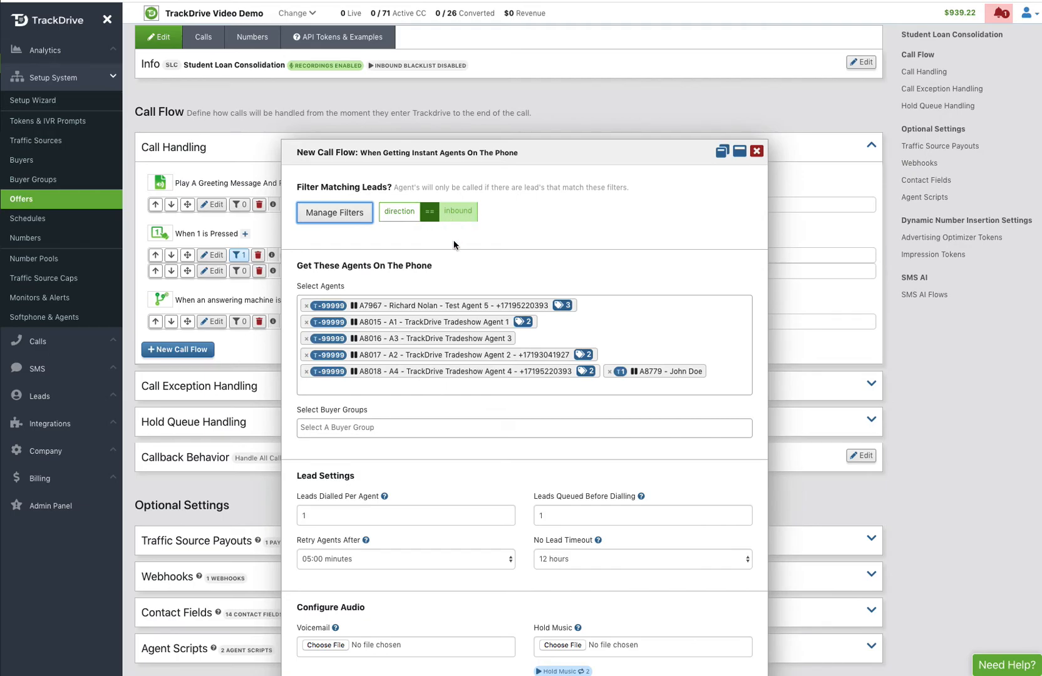
click(342, 211)
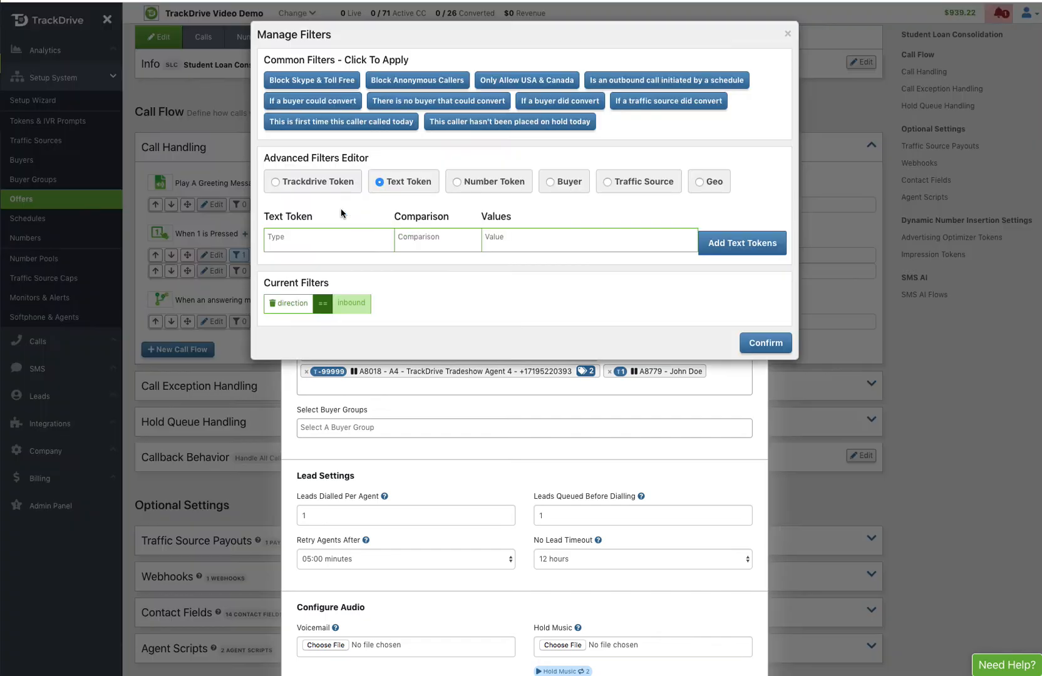
click(273, 304)
click(749, 317)
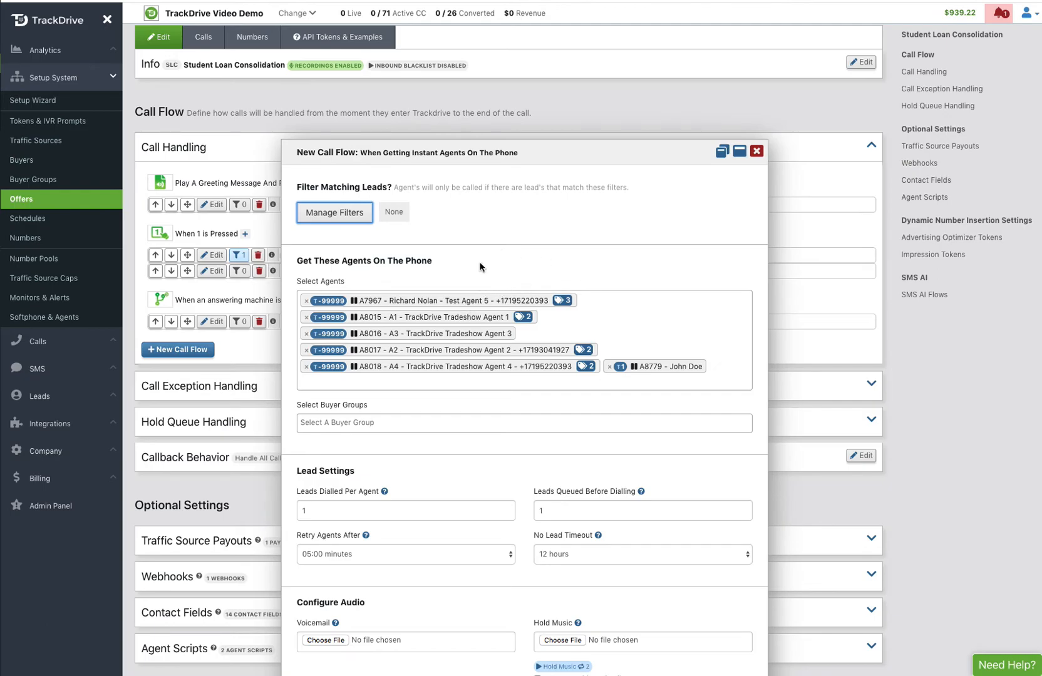
scroll(472, 259, down, 3)
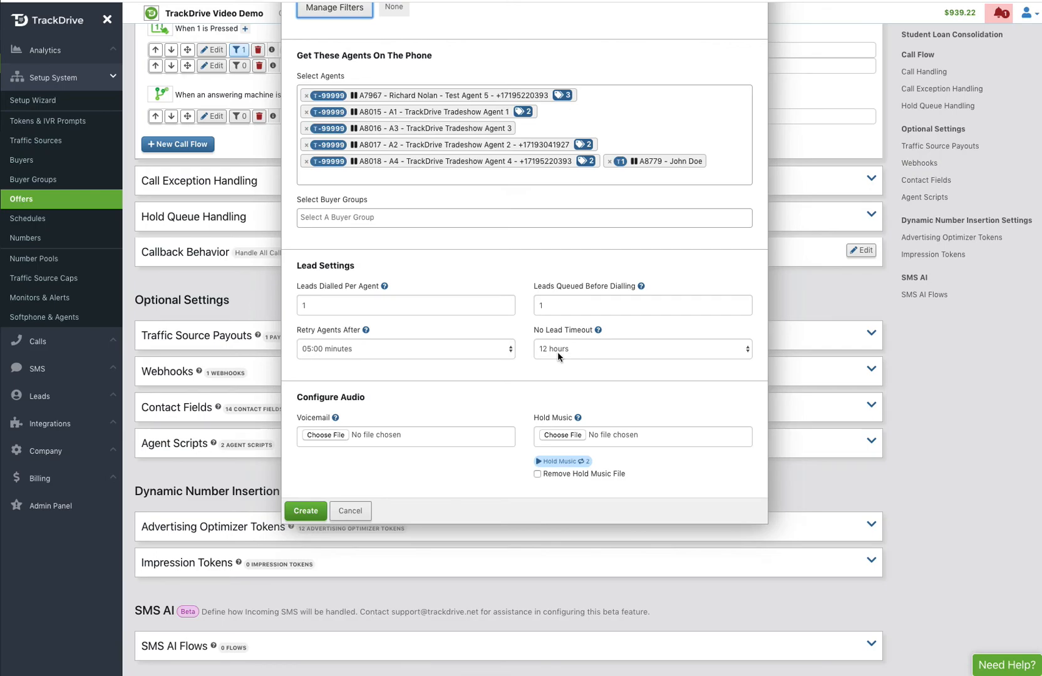
click(558, 355)
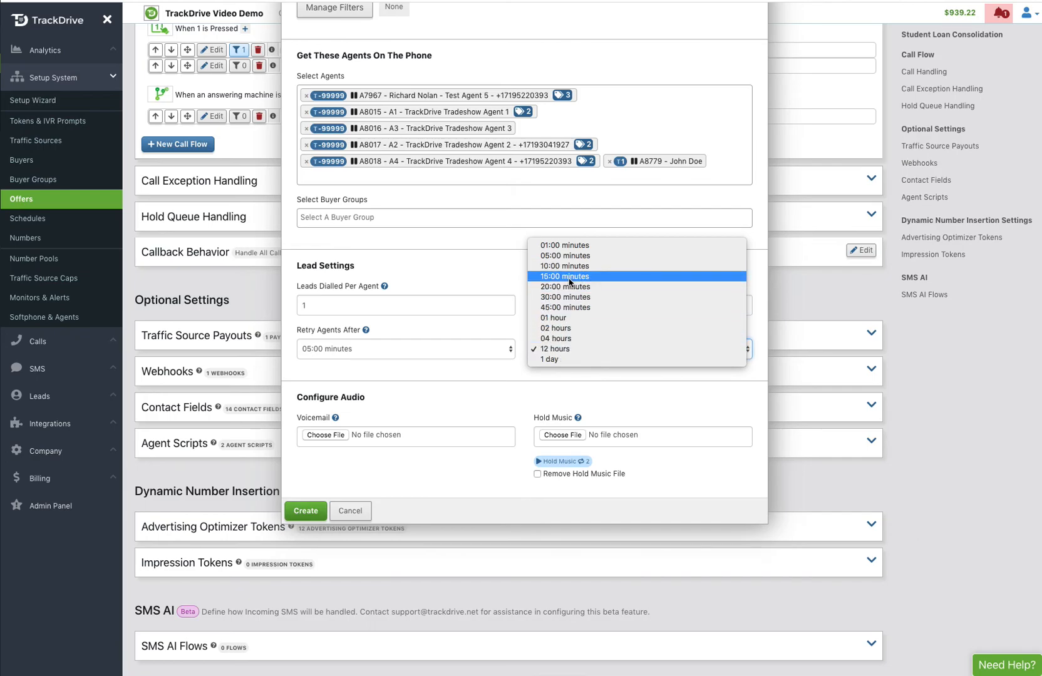
click(497, 265)
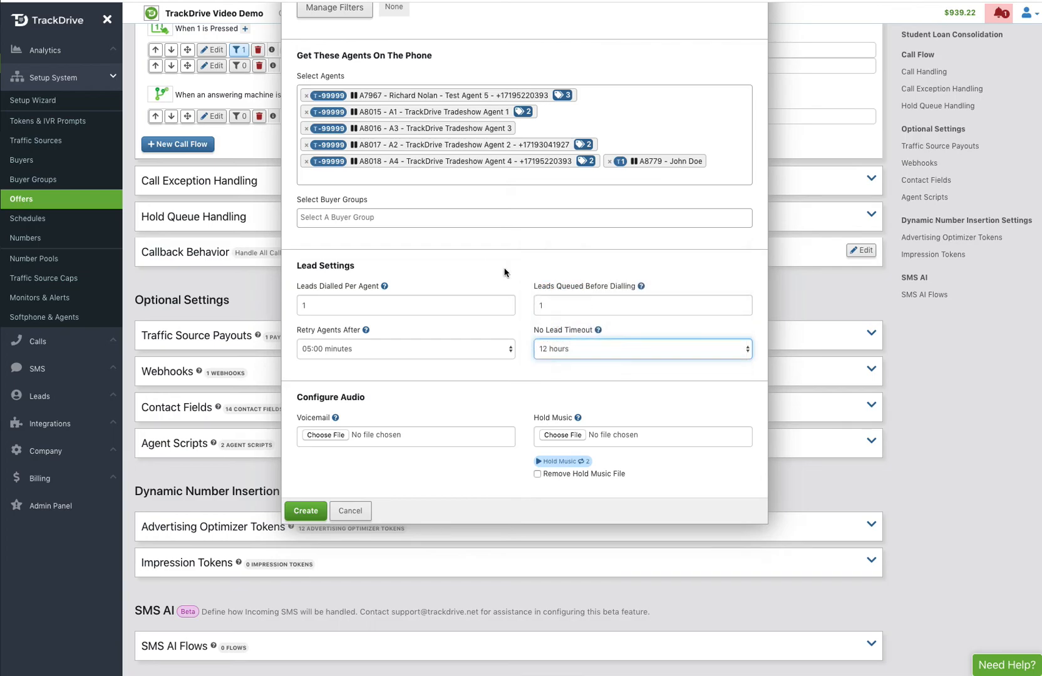
scroll(427, 394, down, 3)
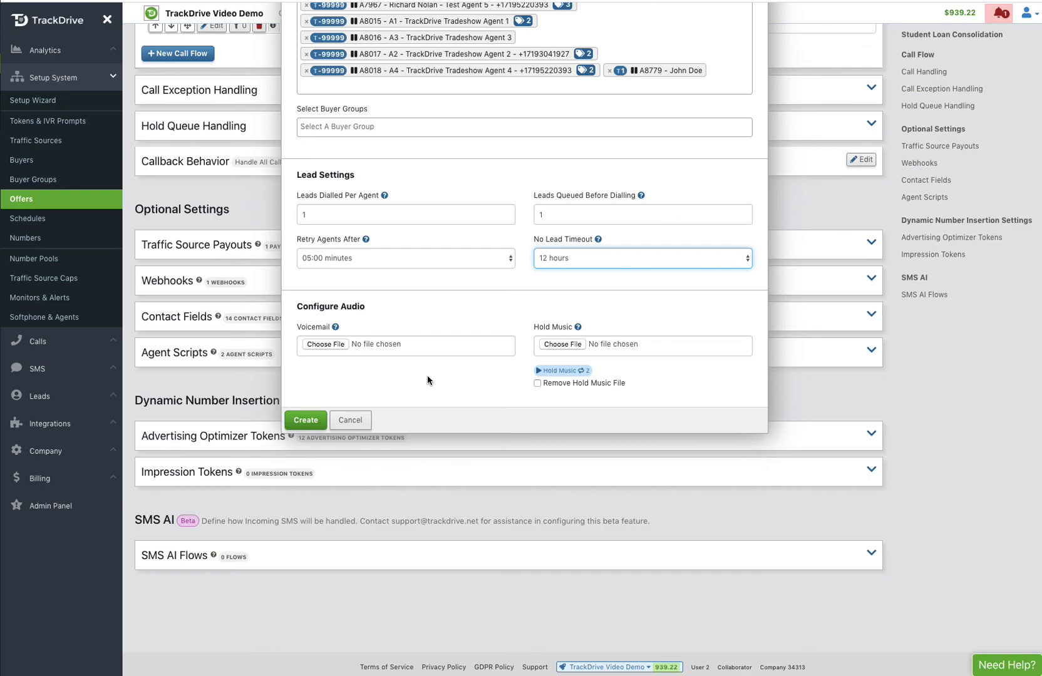
Step: Create the instant-agents call flow and review it in the Call Handling list: 6 agents, 720:00 timeout
click(304, 421)
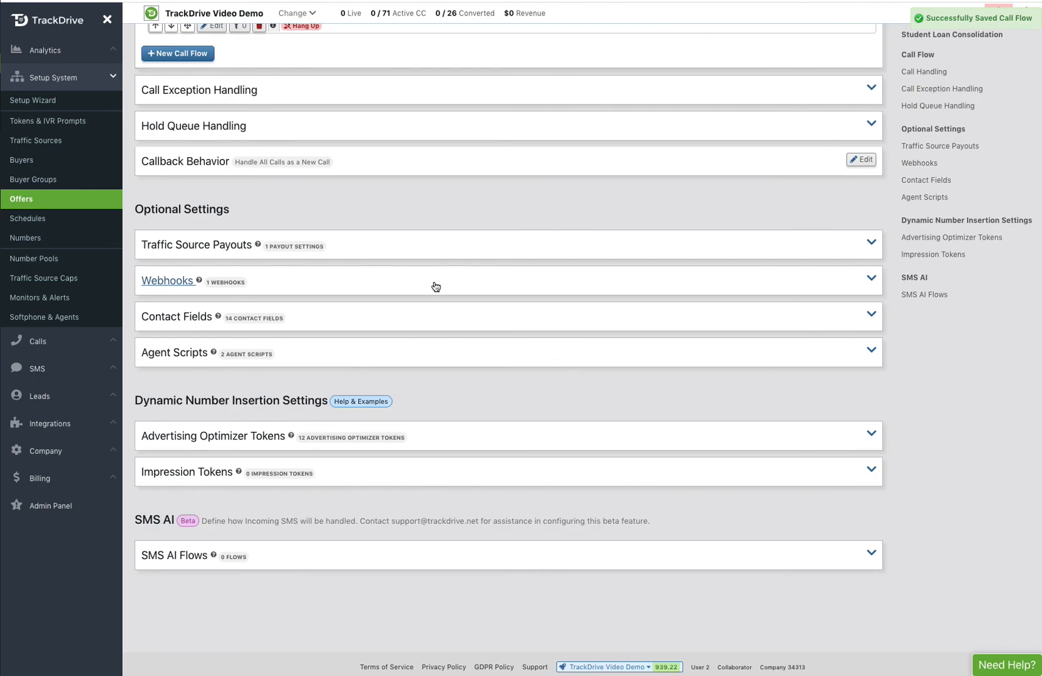
scroll(433, 286, up, 3)
scroll(435, 287, up, 2)
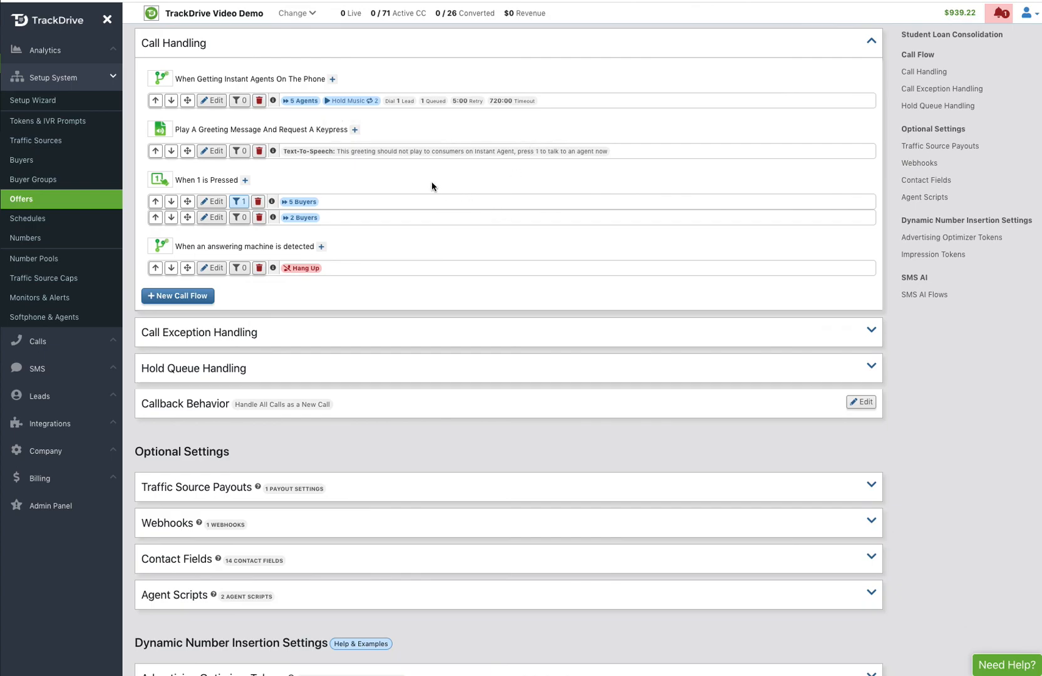
scroll(663, 349, down, 5)
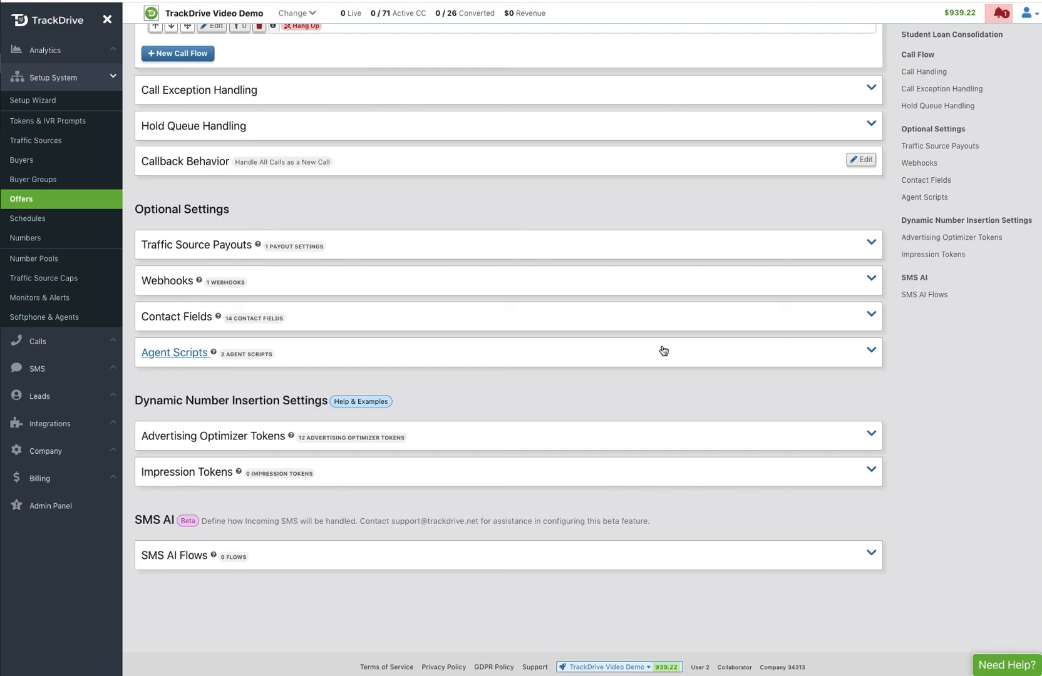
scroll(664, 351, up, 3)
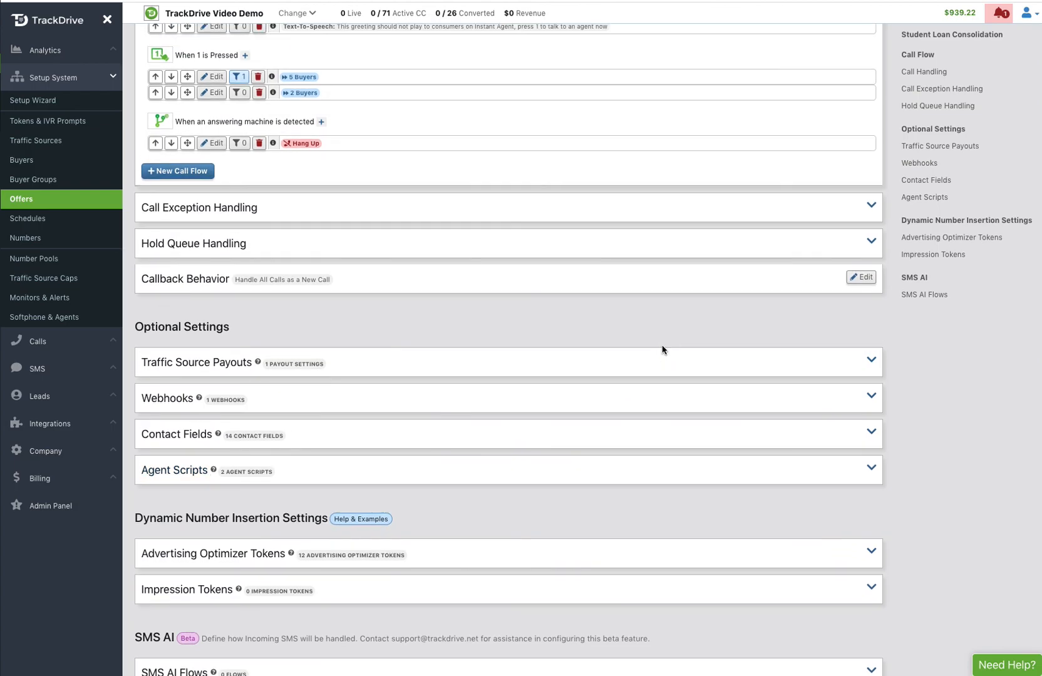